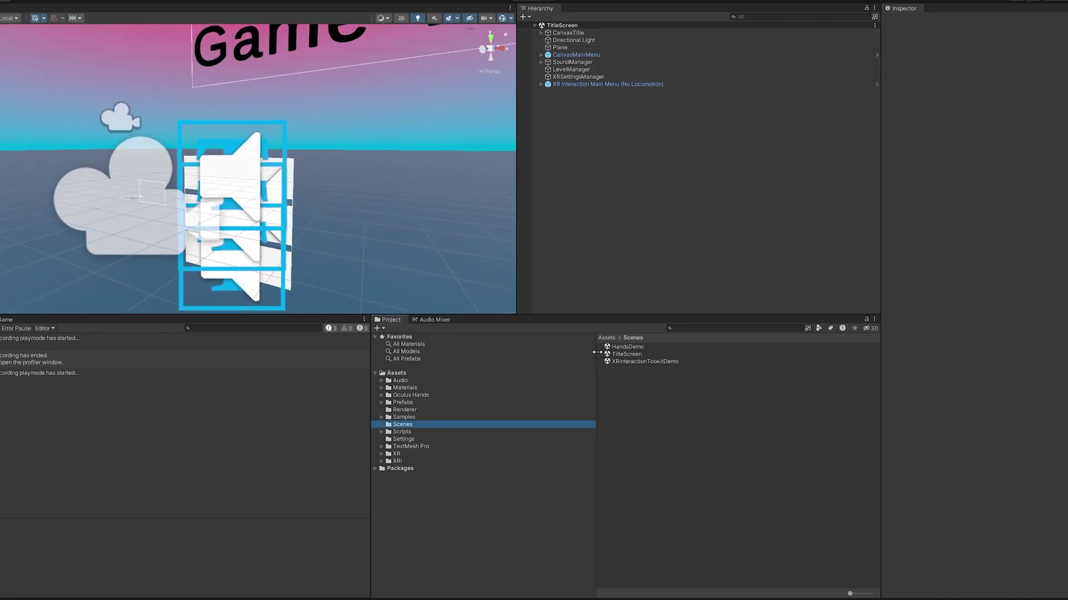
# - Duplicate the TitleScreen scene and name the copy VideoPlayerScene
pyautogui.click(627, 354)
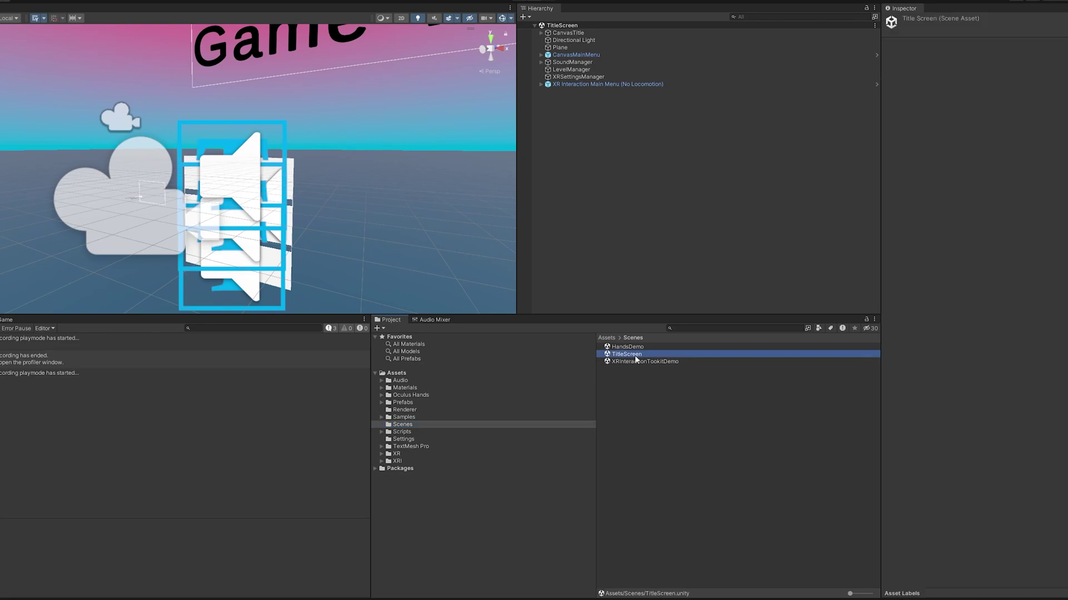
pyautogui.hotkey('ctrl', 'd')
pyautogui.click(635, 361)
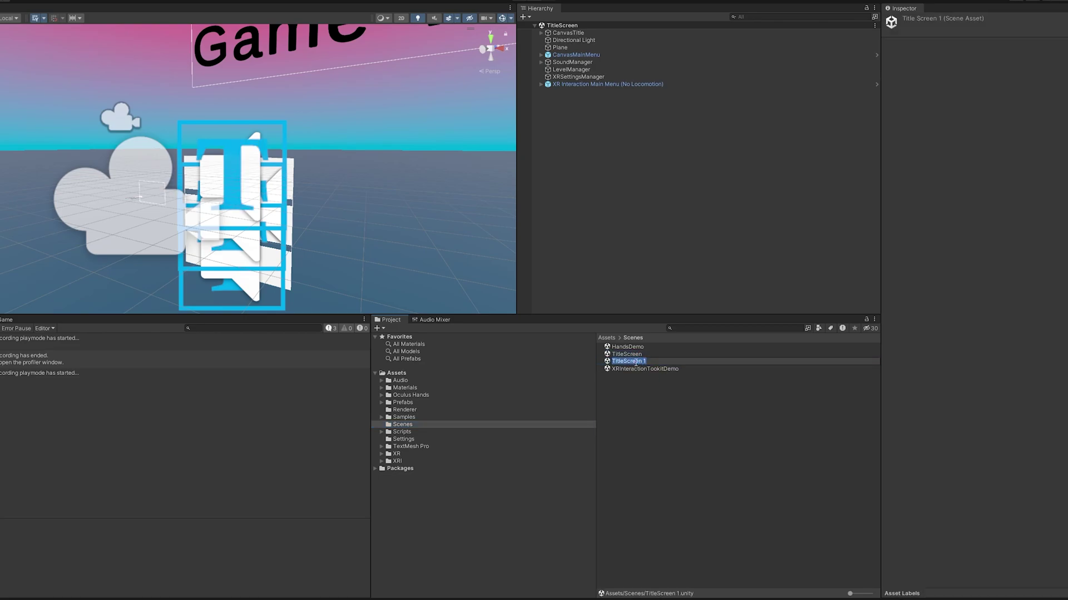
pyautogui.write('VideoPlayerScene')
pyautogui.press('Return')
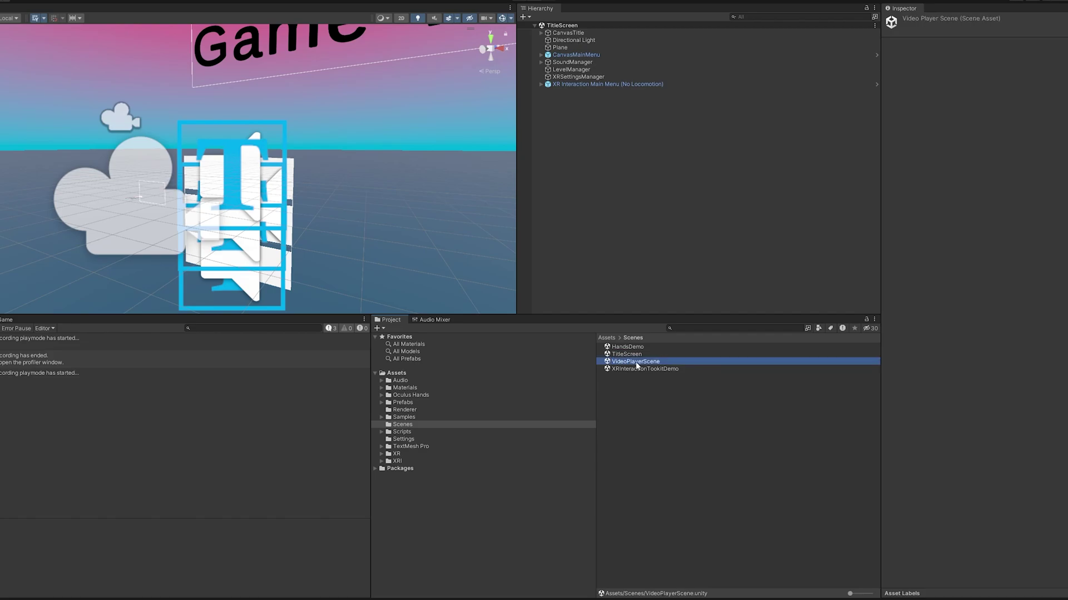
# - Open VideoPlayerScene and hide its CanvasTitle and CanvasMainMenu objects
pyautogui.doubleClick(637, 362)
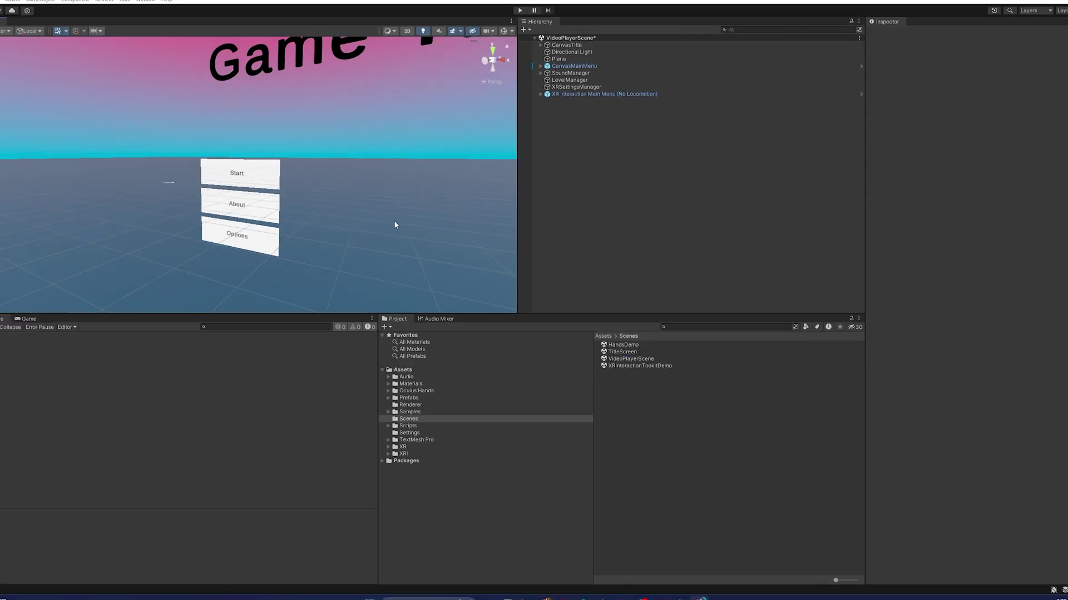
pyautogui.moveTo(394, 220)
pyautogui.mouseDown(button='right')
pyautogui.moveTo(370, 222)
pyautogui.moveTo(391, 226)
pyautogui.moveTo(381, 215)
pyautogui.mouseUp(button='right')
pyautogui.press('s')
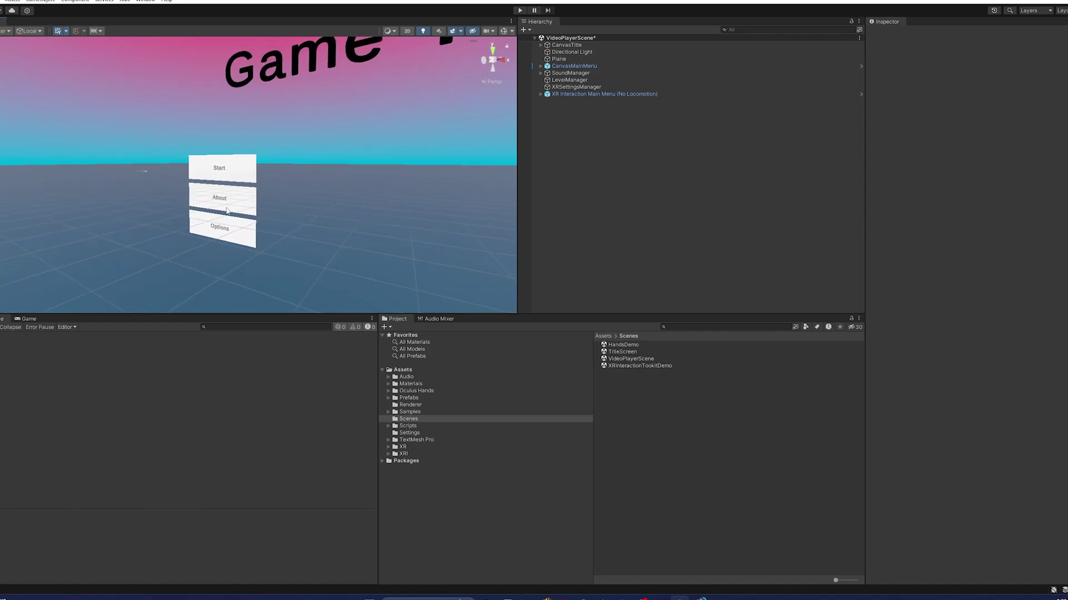
pyautogui.click(564, 47)
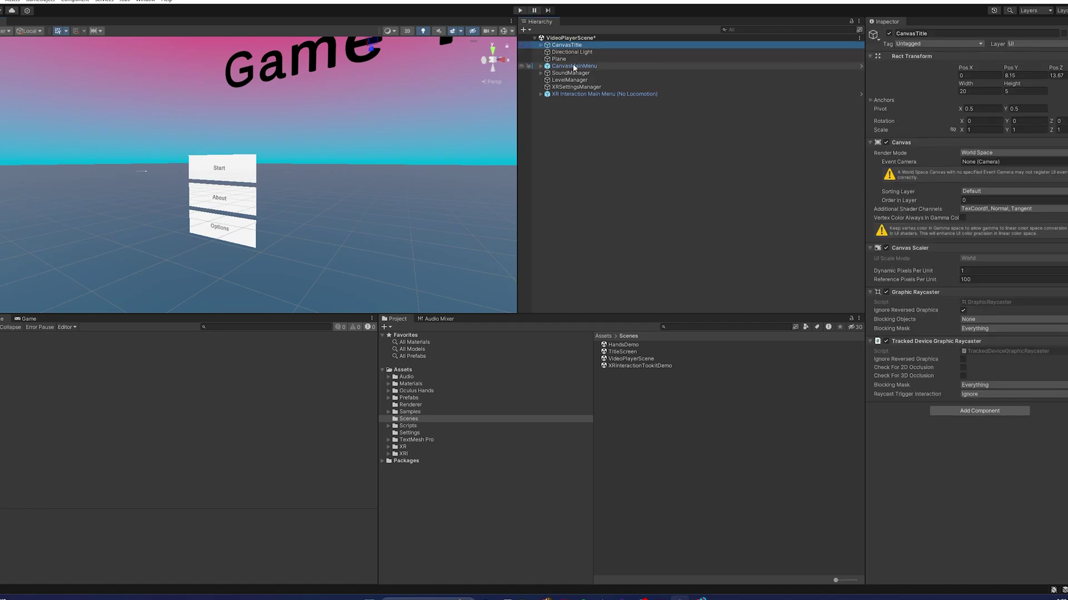
pyautogui.keyDown('ctrl'); pyautogui.click(574, 67); pyautogui.keyUp('ctrl')
pyautogui.click(889, 34)
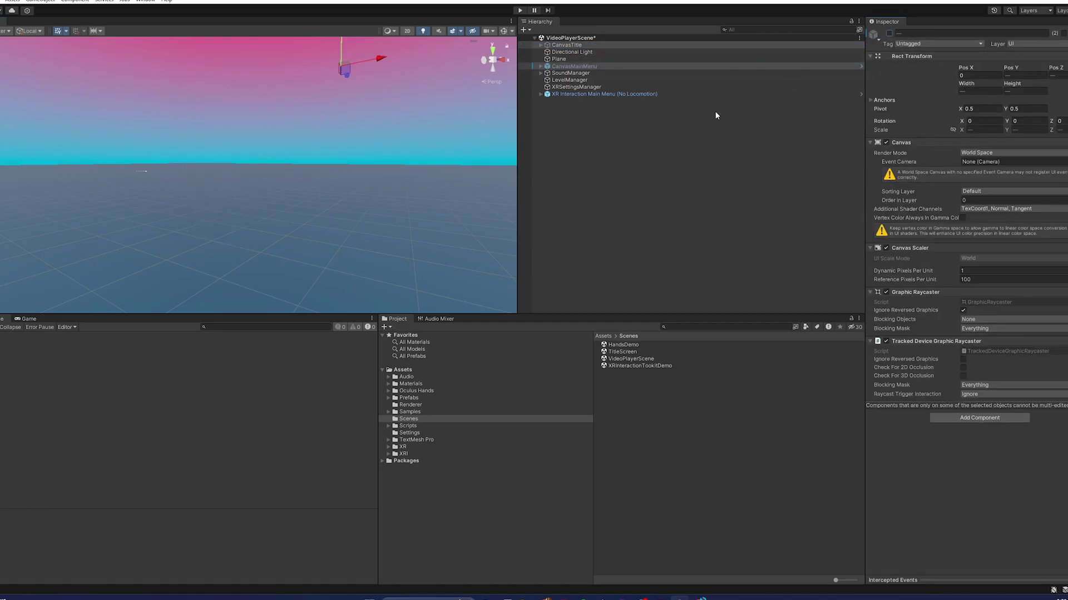
pyautogui.click(653, 188)
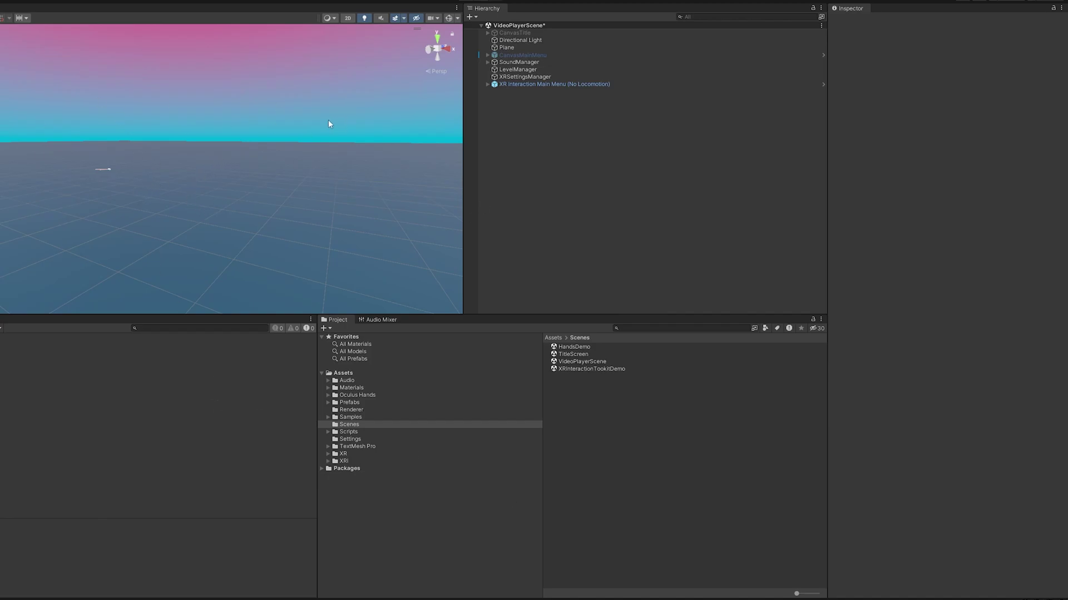
# - Create an XR UI Canvas named 2DMovieCanvas and frame it in the scene view
pyautogui.rightClick(525, 115)
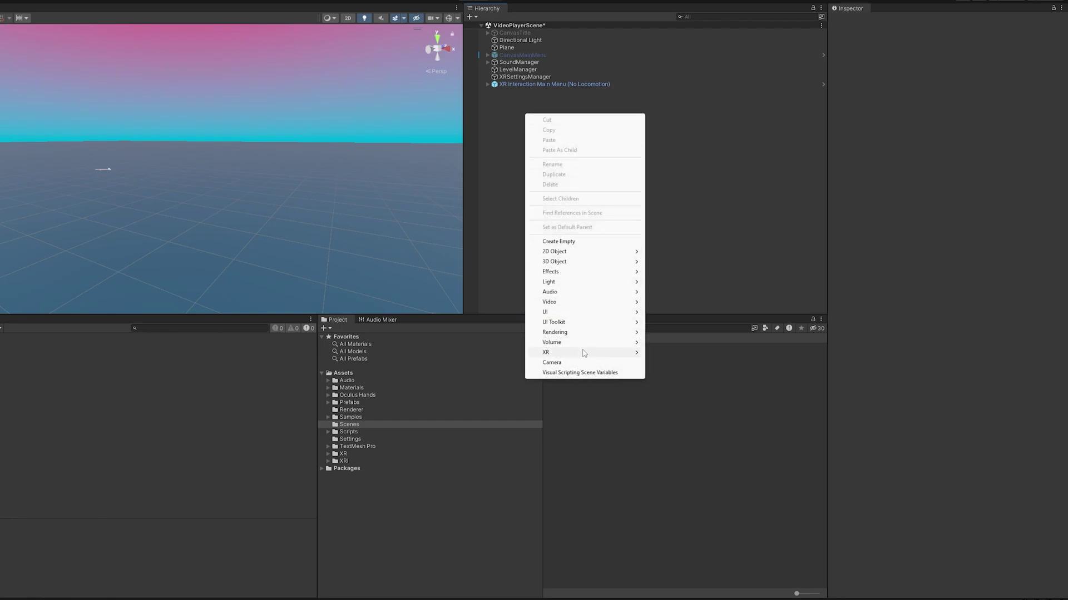
pyautogui.moveTo(580, 316)
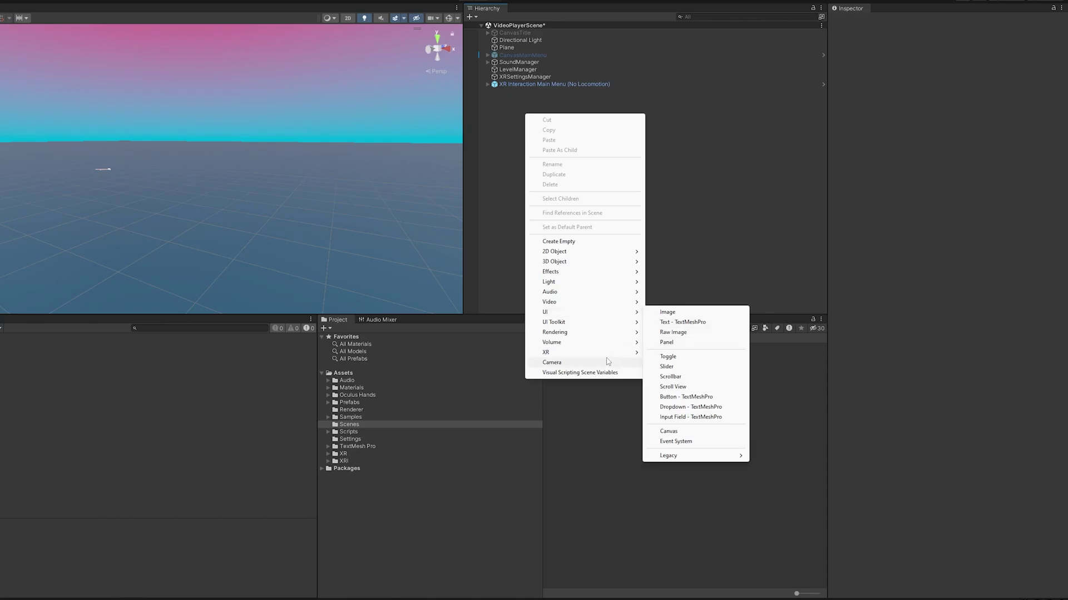
pyautogui.moveTo(609, 358)
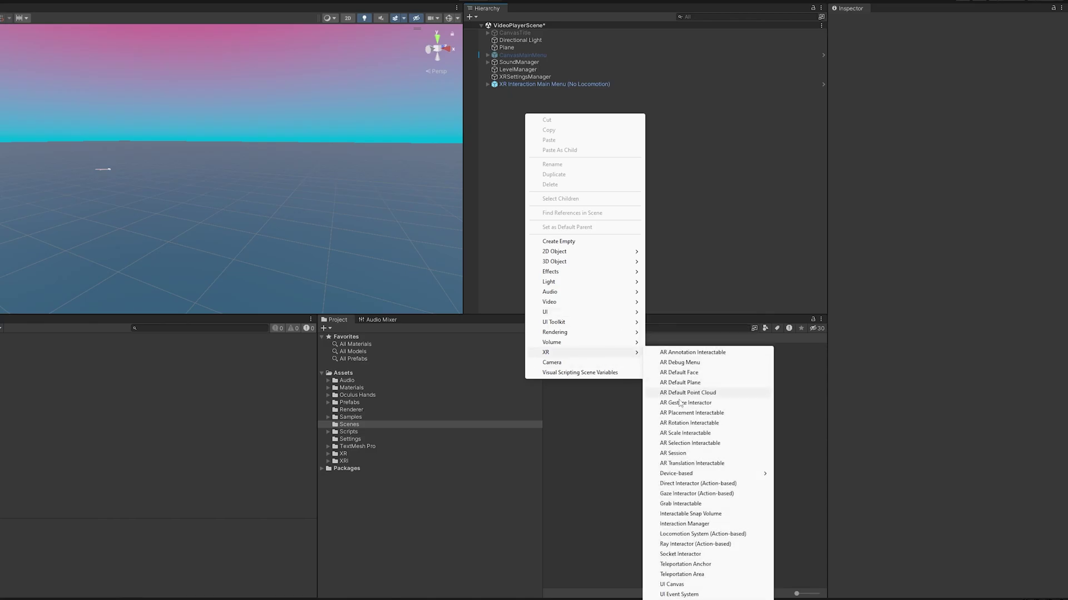
pyautogui.click(675, 585)
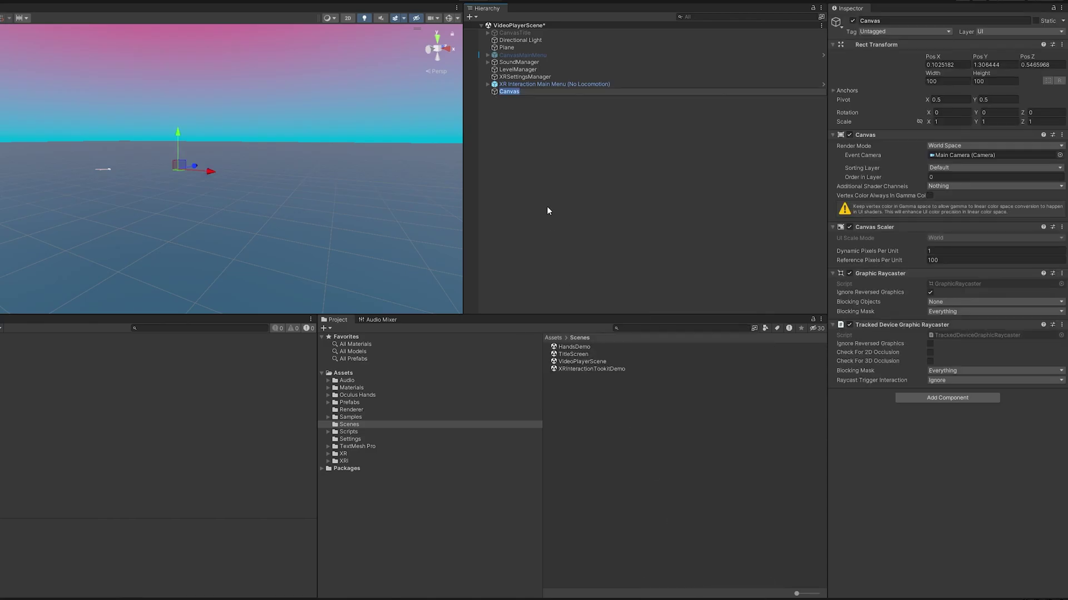
pyautogui.write('2DMovieCanvas')
pyautogui.press('Return')
pyautogui.press('f')
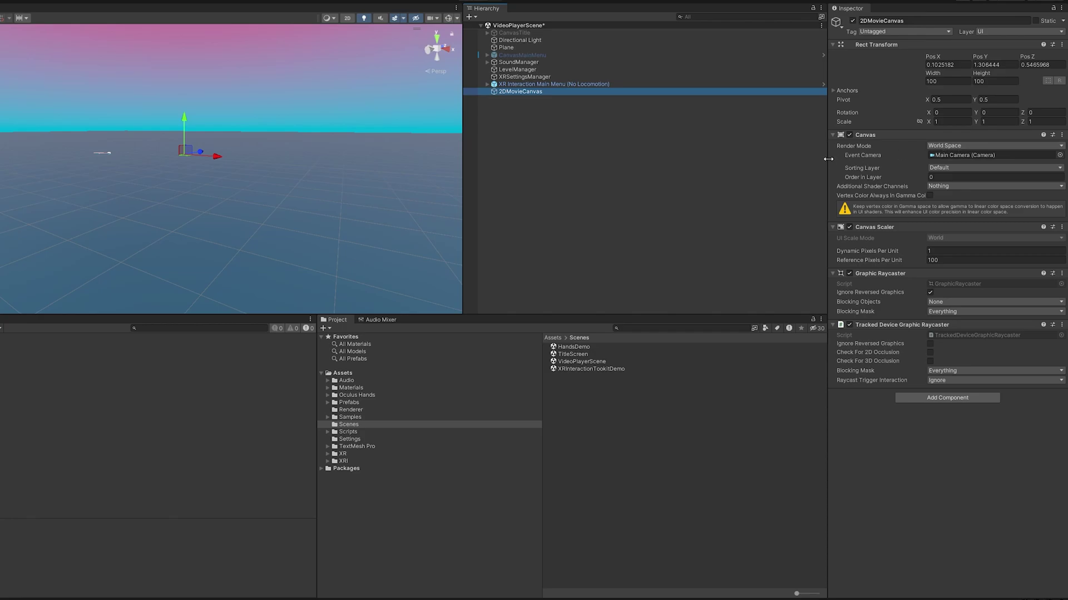
# - Set the canvas Rect Transform to position 0, 2.6, 3.6 with width 4 and height 2.25
pyautogui.moveTo(828, 156); pyautogui.dragTo(766, 157)
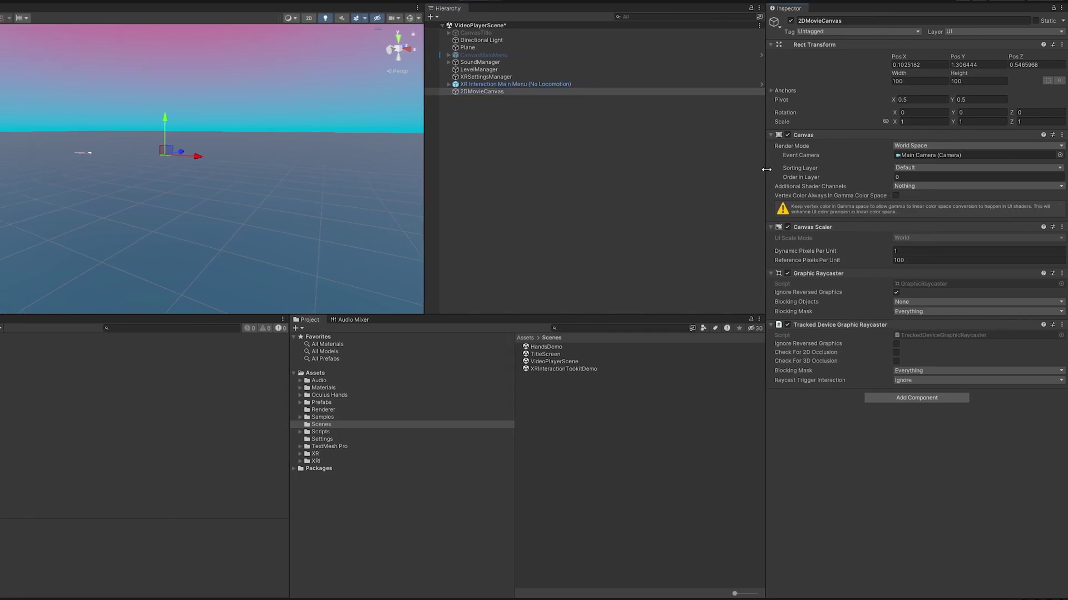
pyautogui.click(913, 65)
pyautogui.write('0\t2.6\t3.6\t4\t2.25')
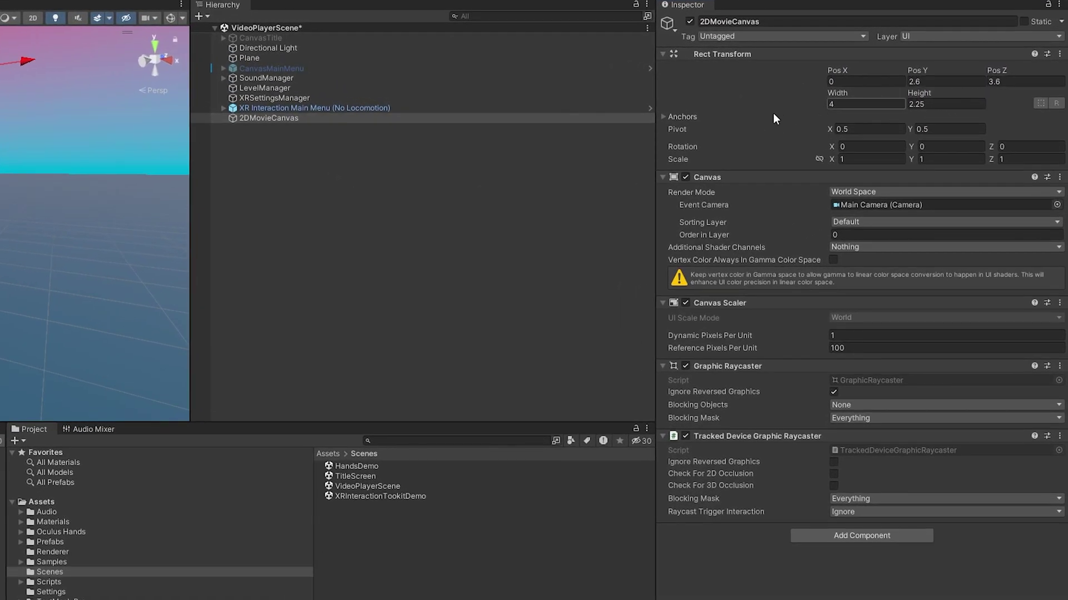
pyautogui.moveTo(54, 118); pyautogui.dragTo(87, 109, button='right')
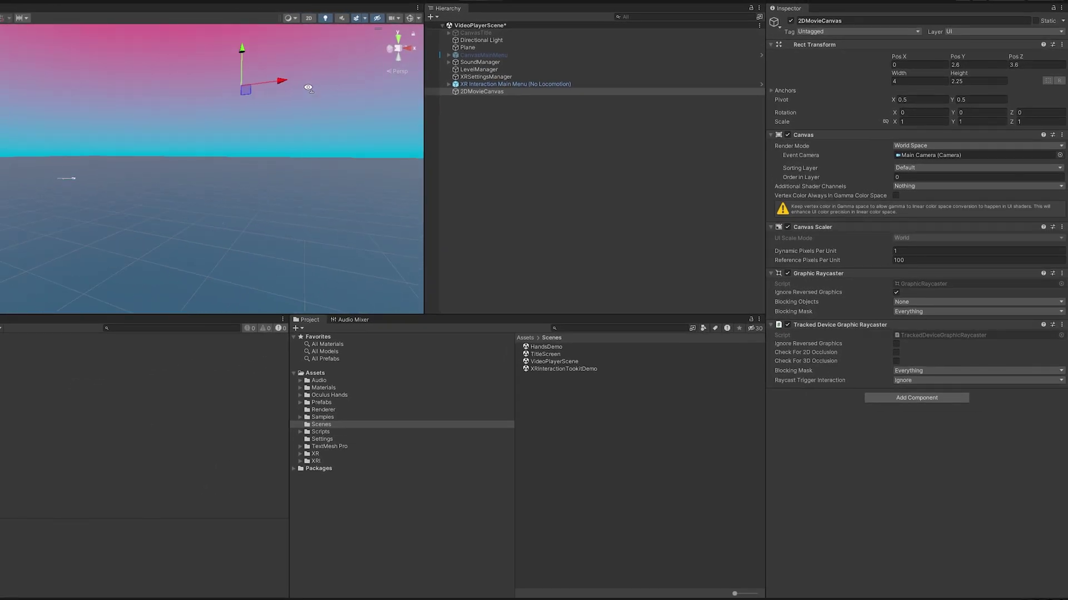
# - Add a RawImage under 2DMovieCanvas, stretched to fill the canvas with pivot and position set
pyautogui.rightClick(480, 91)
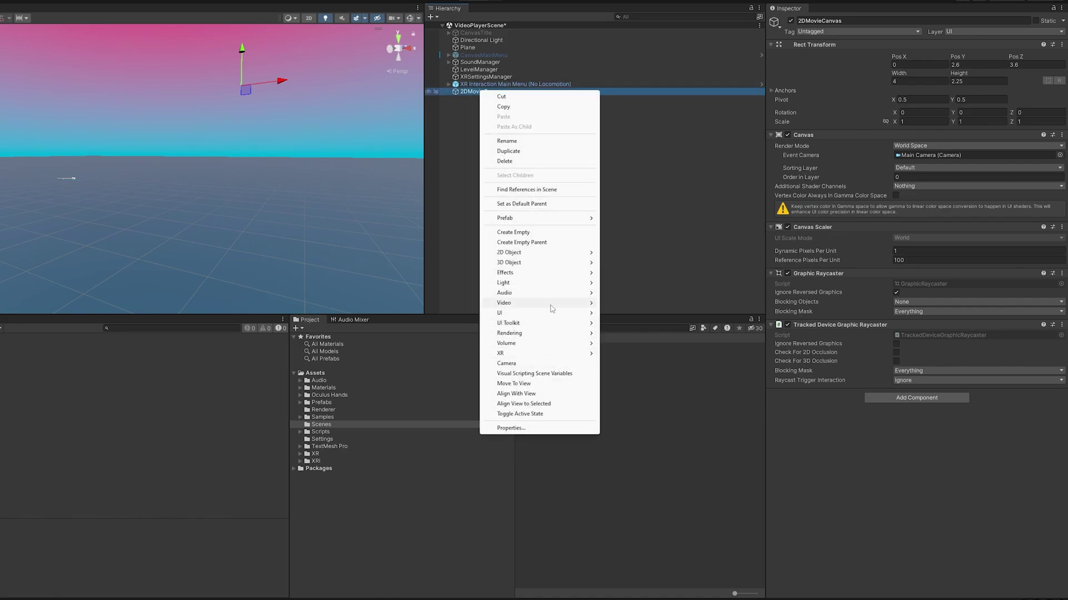
pyautogui.moveTo(555, 315)
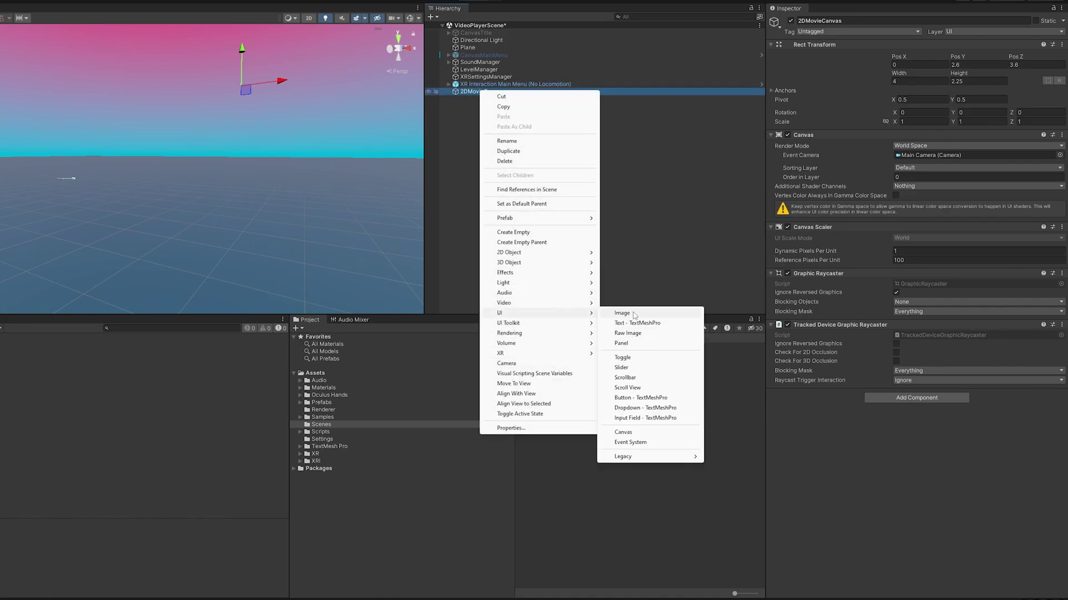
pyautogui.click(638, 333)
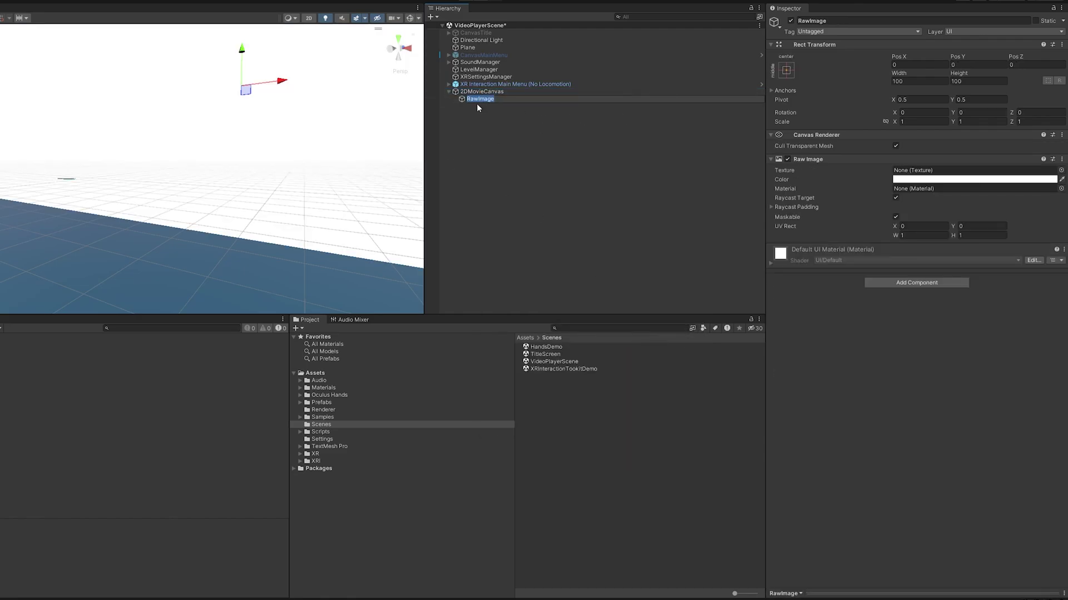
pyautogui.press('Return')
pyautogui.click(786, 71)
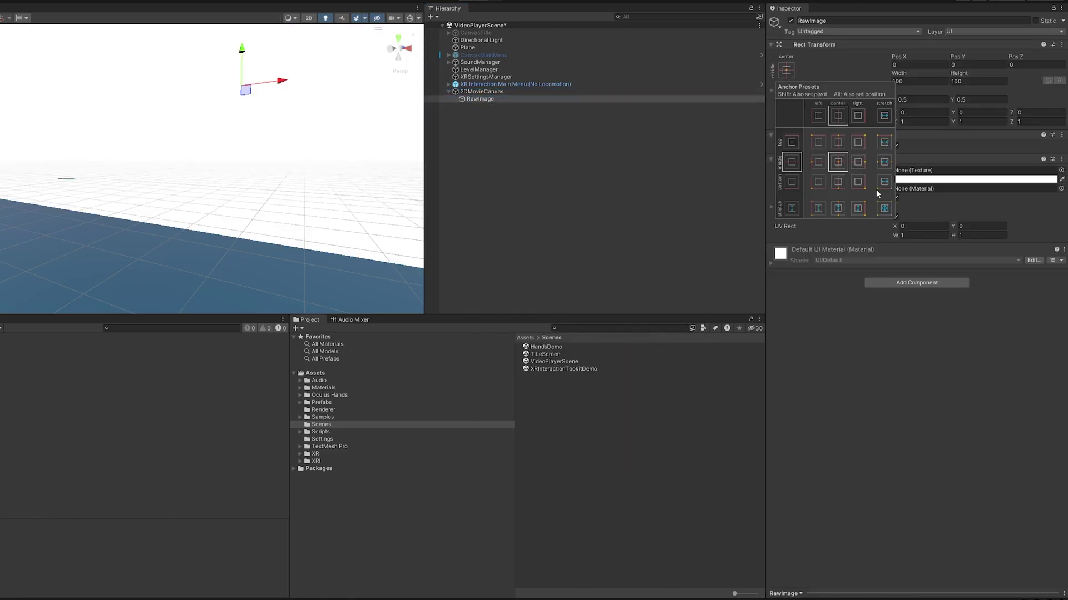
pyautogui.hotkey('shift', 'alt')
pyautogui.press('alt')
pyautogui.press('alt')
pyautogui.keyDown('alt'); pyautogui.keyDown('shift'); pyautogui.click(886, 211); pyautogui.keyUp('shift'); pyautogui.keyUp('alt')
# - Add a Video Player component to the RawImage
pyautogui.keyDown('alt'); pyautogui.moveTo(244, 88); pyautogui.dragTo(278, 112); pyautogui.keyUp('alt')
pyautogui.click(278, 111)
pyautogui.click(894, 285)
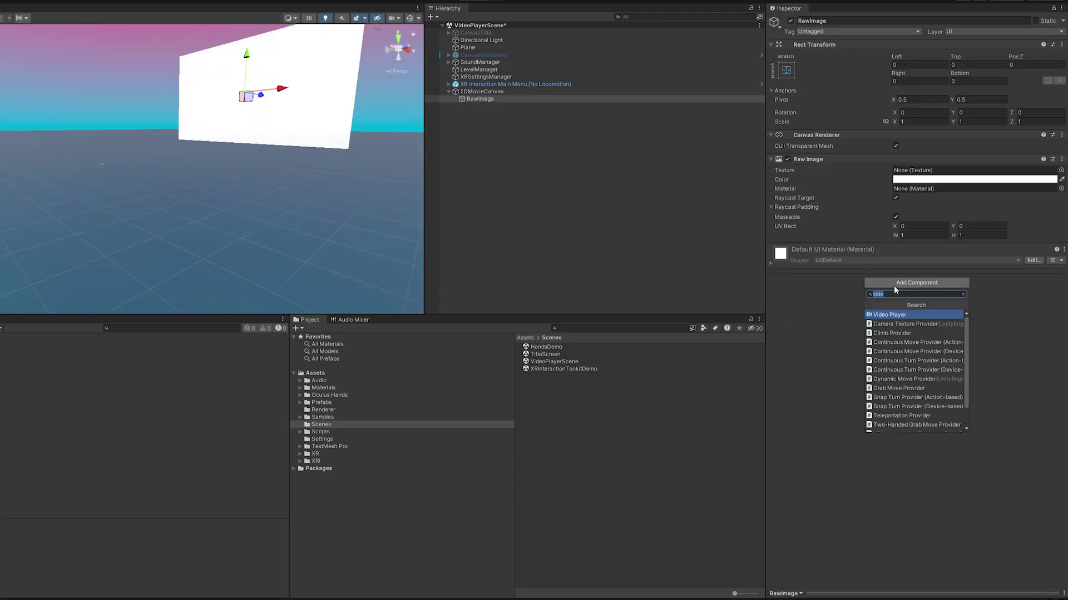
pyautogui.write('video')
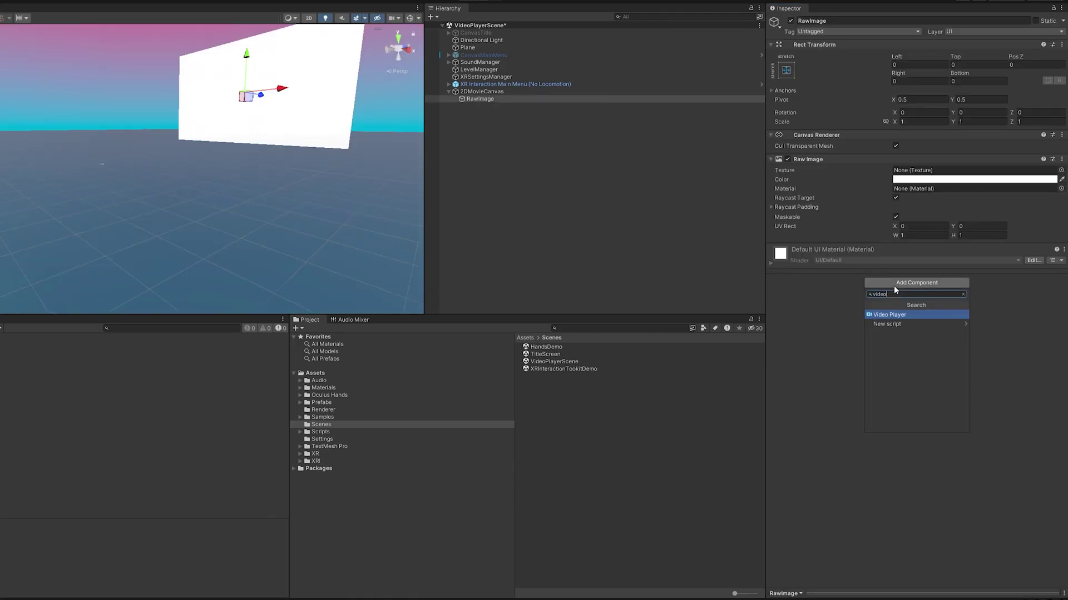
pyautogui.press('Return')
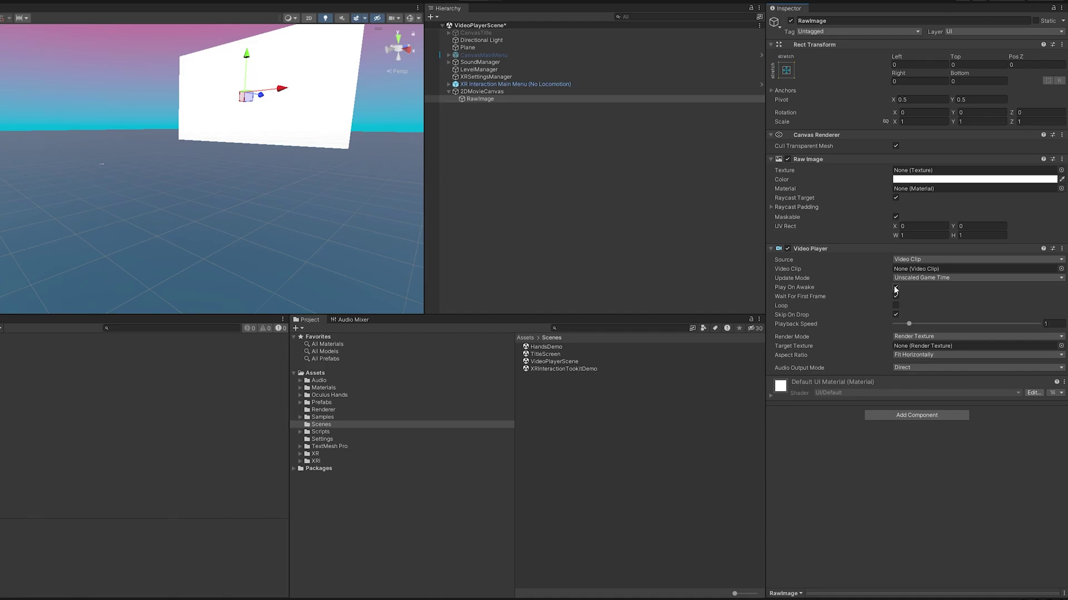
# - Add a TextMeshPro button under 2DMovieCanvas and delete its Text (TMP) child
pyautogui.click(507, 93)
pyautogui.rightClick(489, 93)
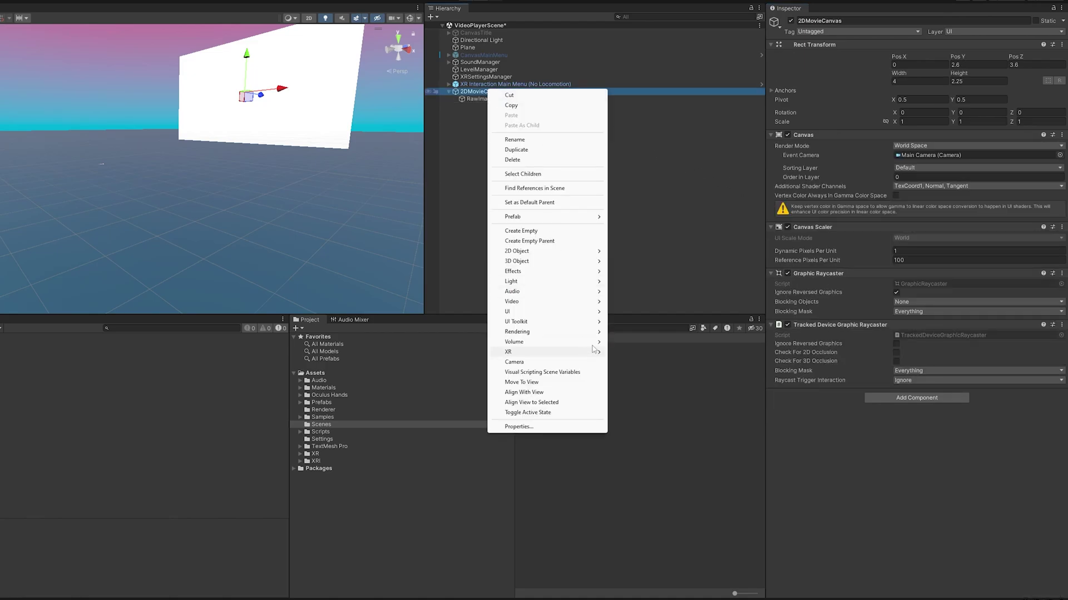
pyautogui.moveTo(587, 312)
pyautogui.click(659, 397)
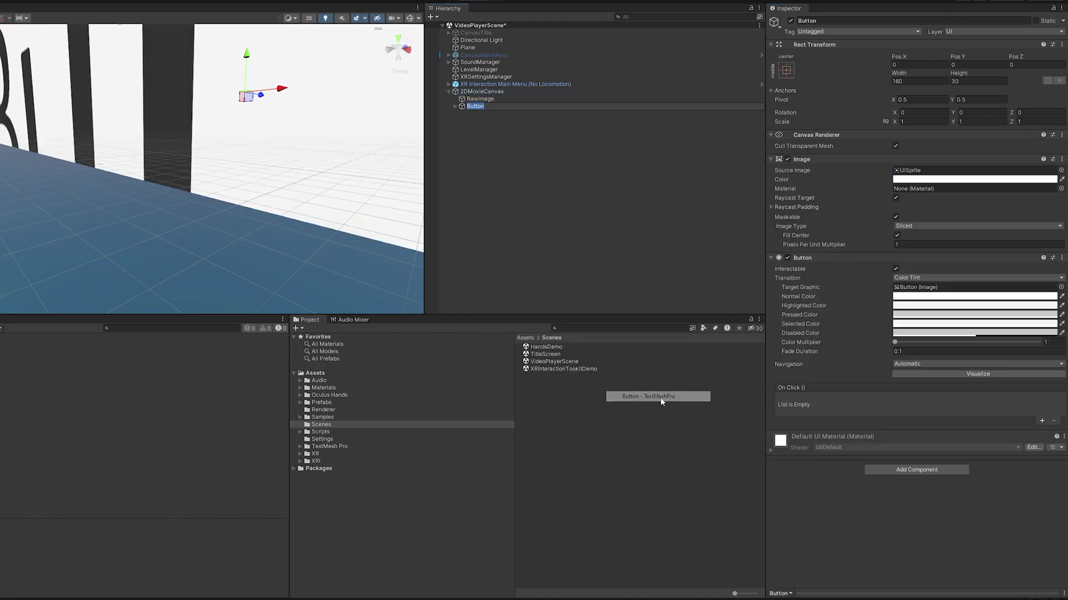
pyautogui.click(456, 105)
pyautogui.click(474, 114)
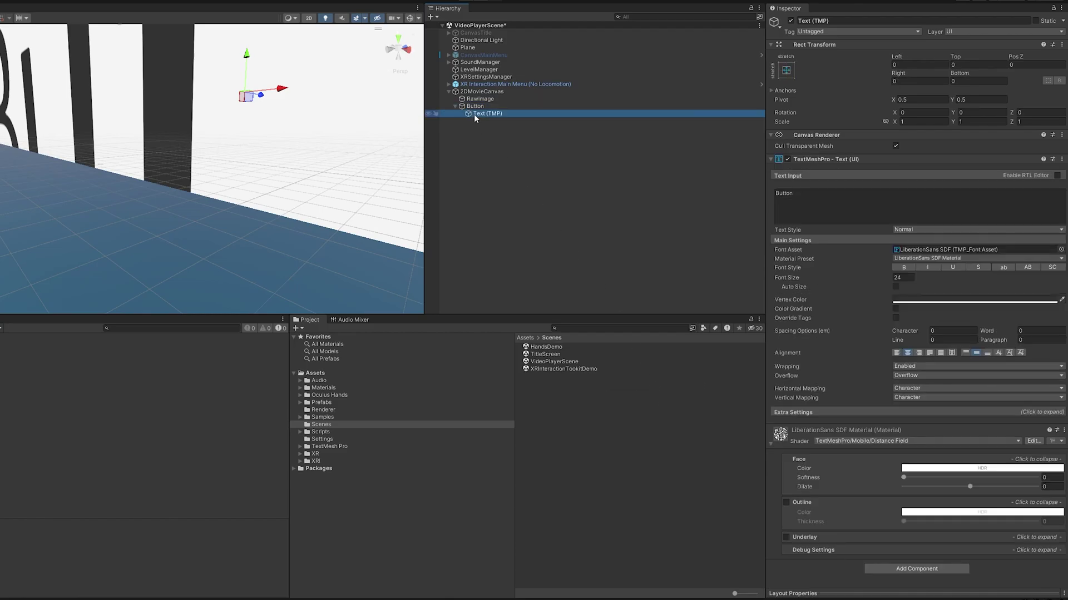
pyautogui.press('Delete')
# - Rename the button StartButton and stretch it to fill the canvas
pyautogui.click(475, 106)
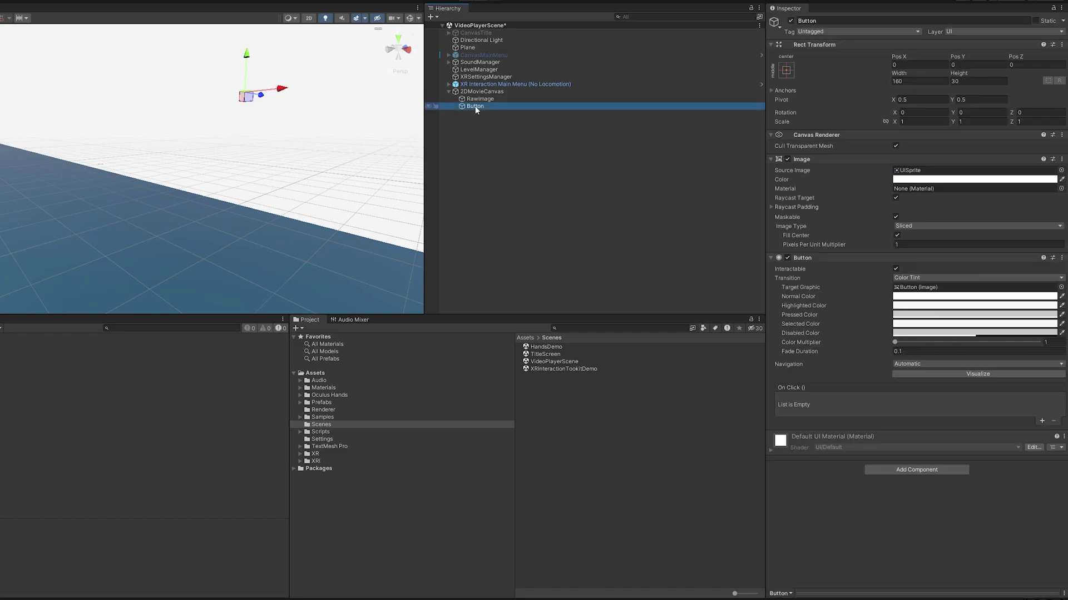
pyautogui.click(475, 106)
pyautogui.write('StartButton')
pyautogui.press('Return')
pyautogui.click(790, 74)
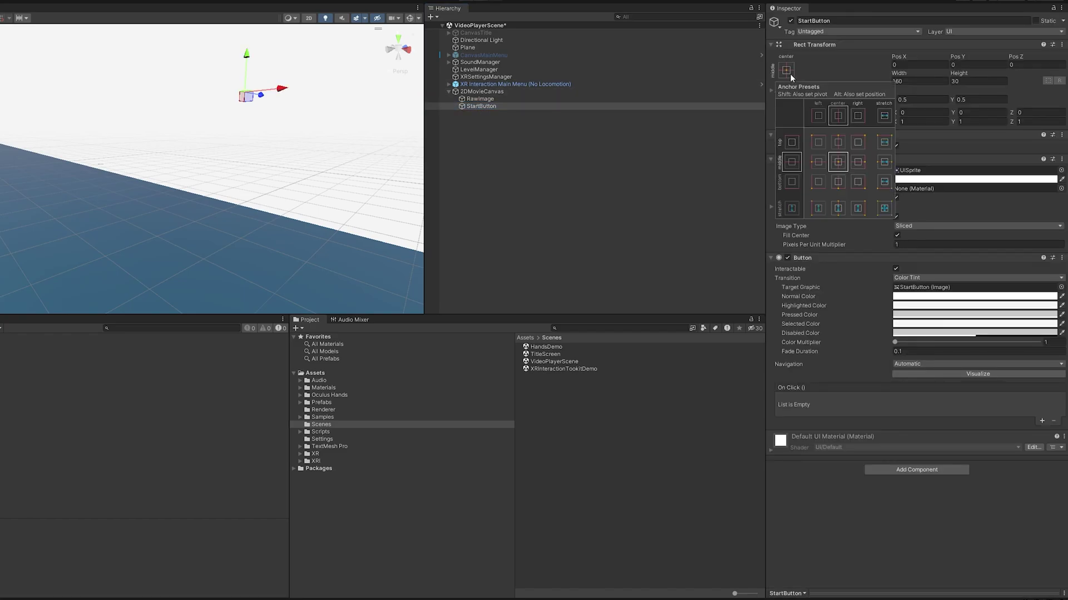
pyautogui.keyDown('alt'); pyautogui.click(884, 208); pyautogui.keyUp('alt')
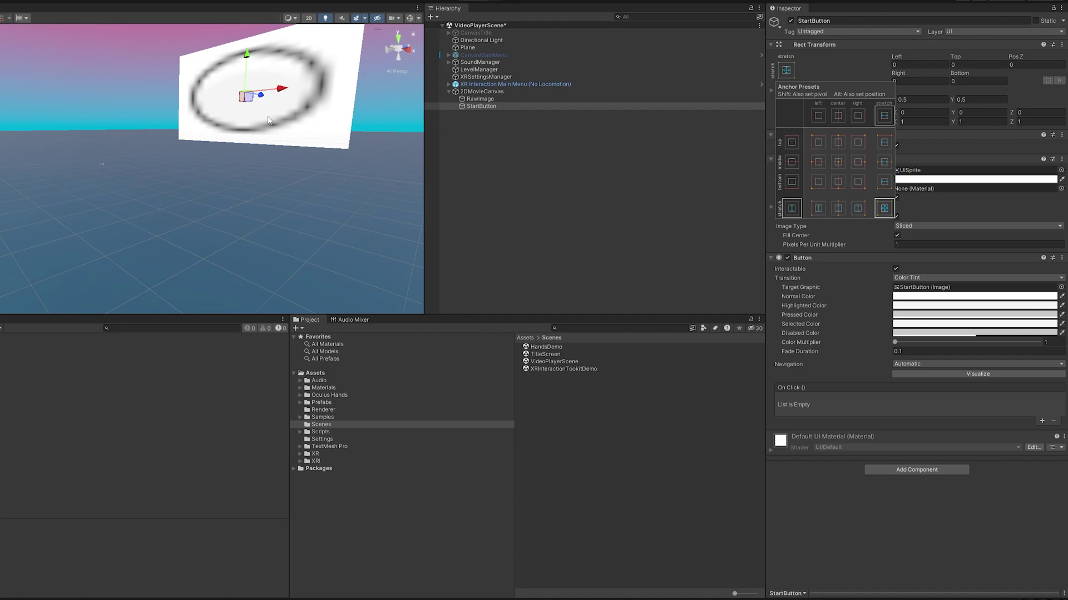
pyautogui.click(845, 338)
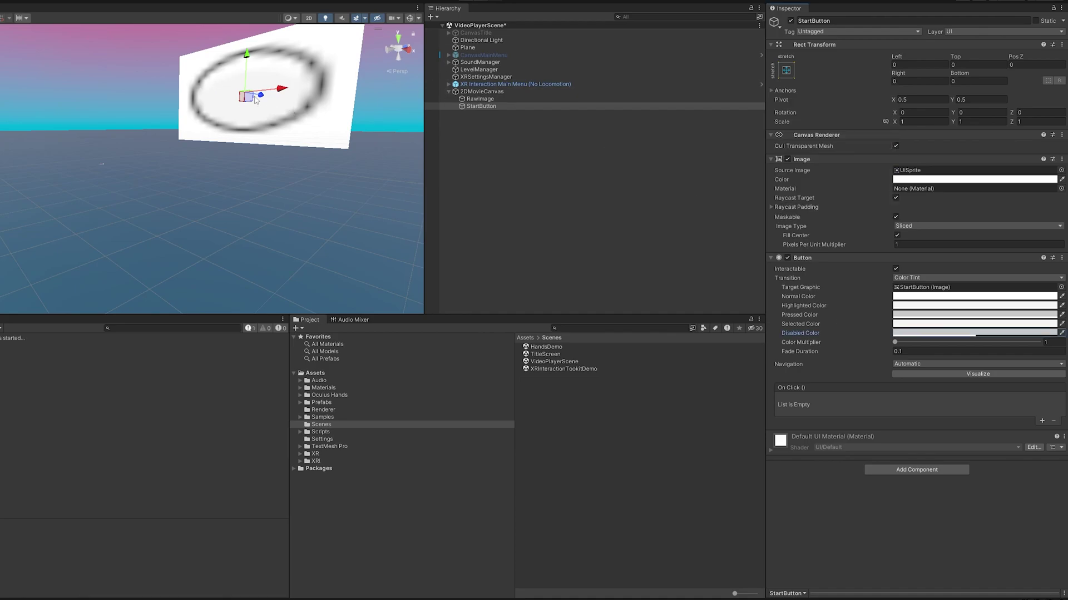
# - Add a UI Image as a child of StartButton
pyautogui.rightClick(485, 106)
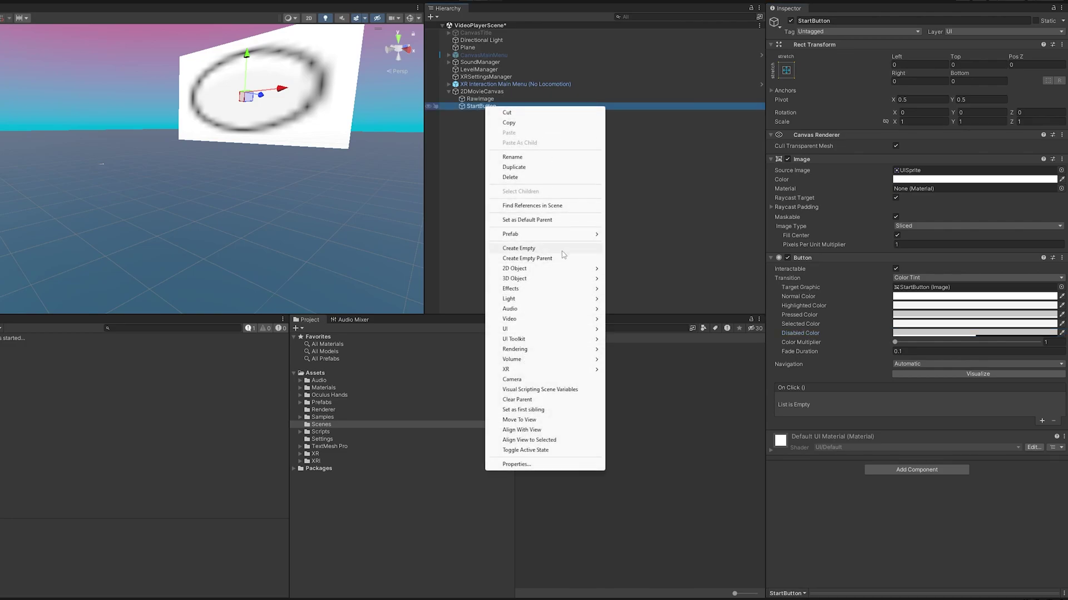
pyautogui.moveTo(575, 330)
pyautogui.click(629, 330)
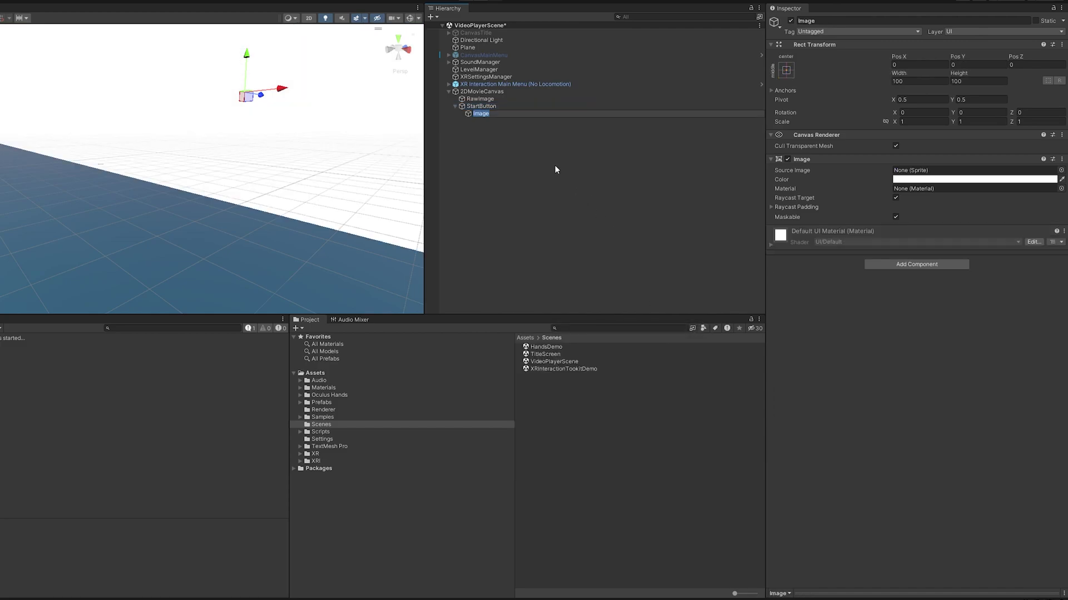
pyautogui.click(721, 182)
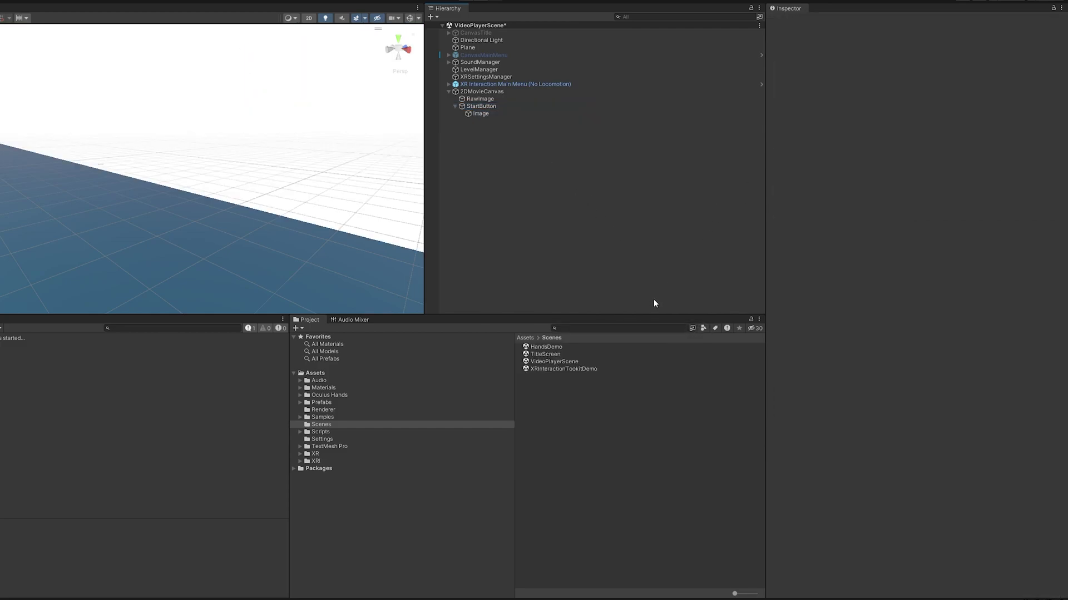
# - Set the Pause and PlayButton Icon textures to Sprite (2D and UI) and save
pyautogui.click(346, 373)
pyautogui.click(540, 439)
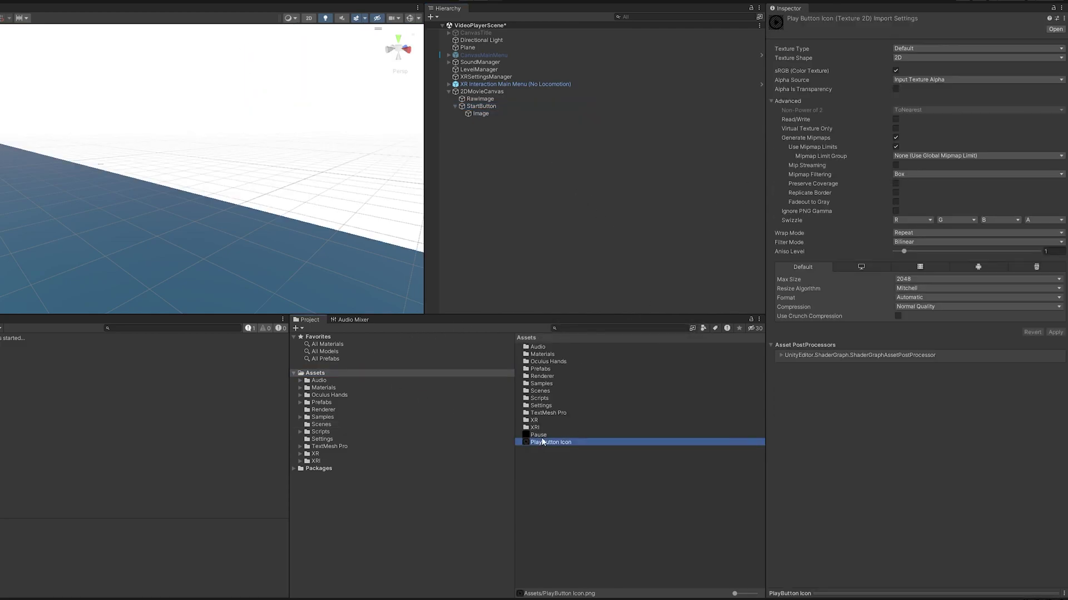
pyautogui.click(543, 442)
pyautogui.keyDown('ctrl'); pyautogui.click(541, 436); pyautogui.keyUp('ctrl')
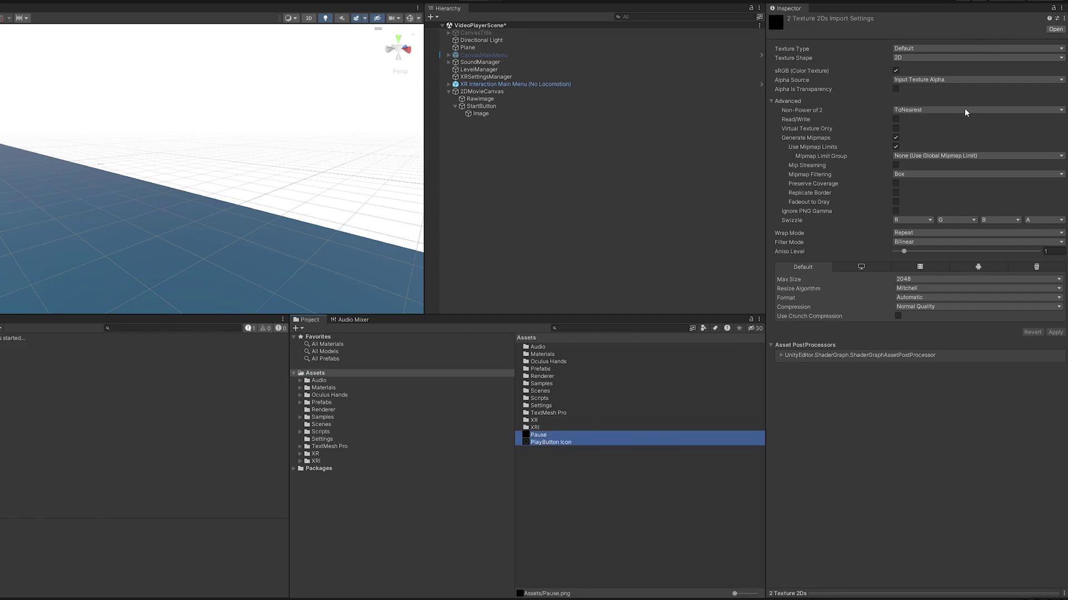
pyautogui.click(926, 47)
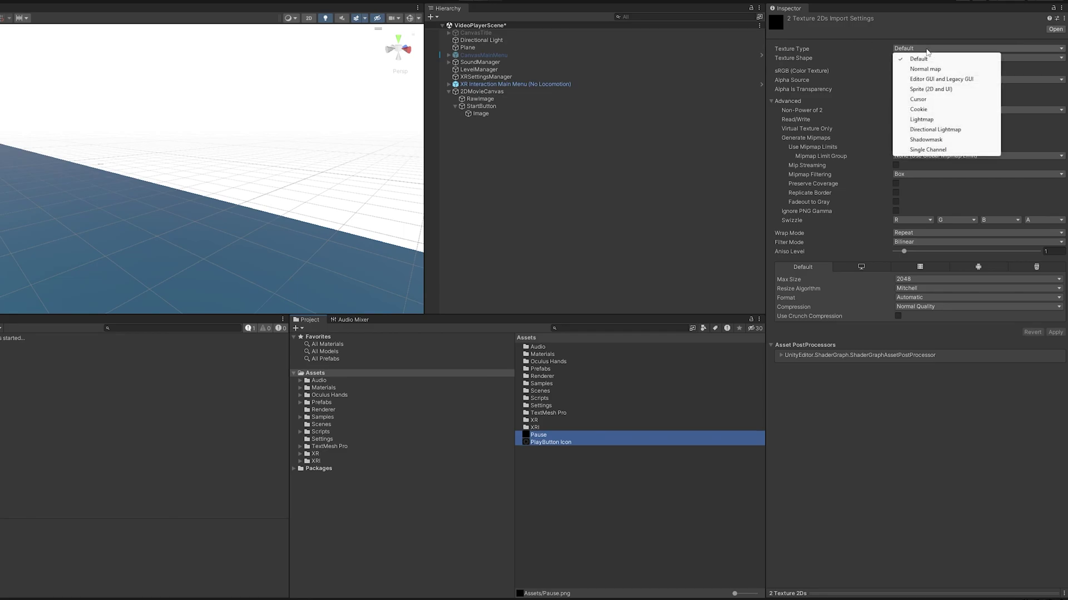
pyautogui.click(931, 89)
pyautogui.click(499, 114)
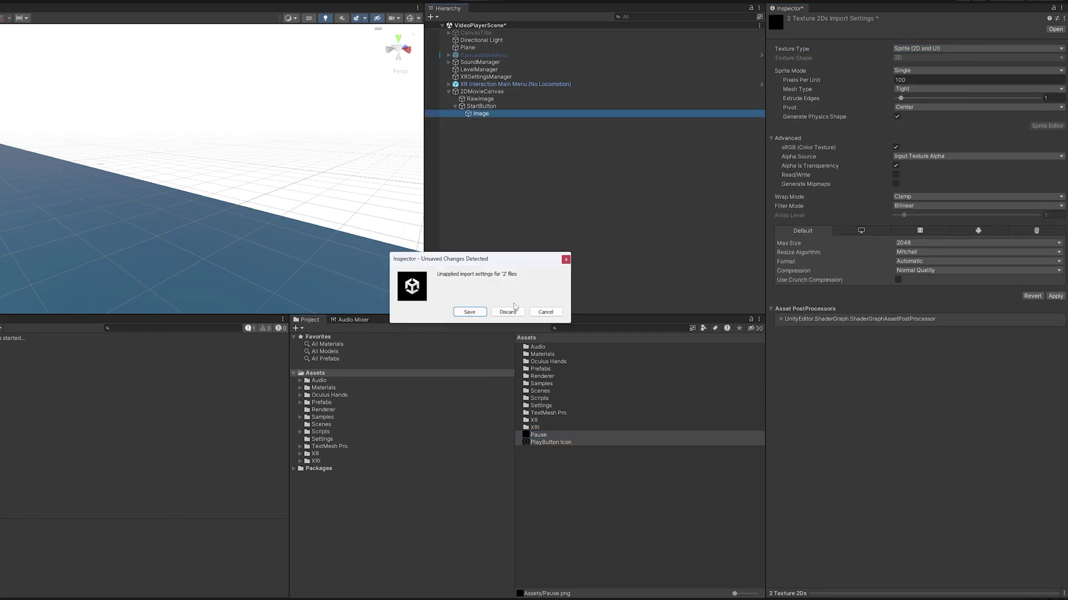
pyautogui.click(475, 310)
# - Give the Image the PlayButton Icon sprite and scale it to 0.005
pyautogui.moveTo(547, 445); pyautogui.dragTo(923, 172)
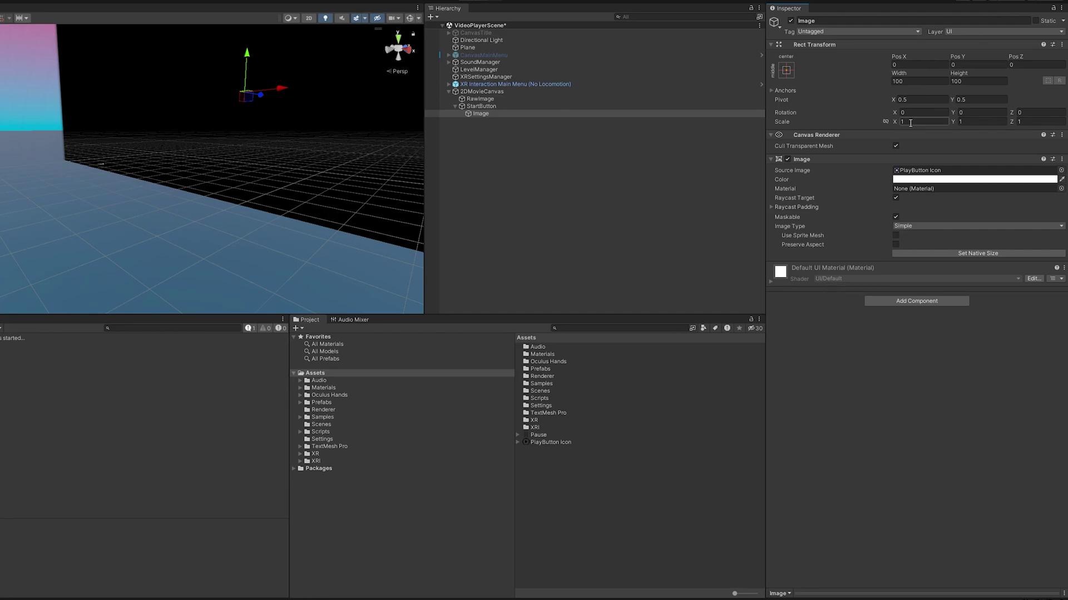
pyautogui.doubleClick(480, 113)
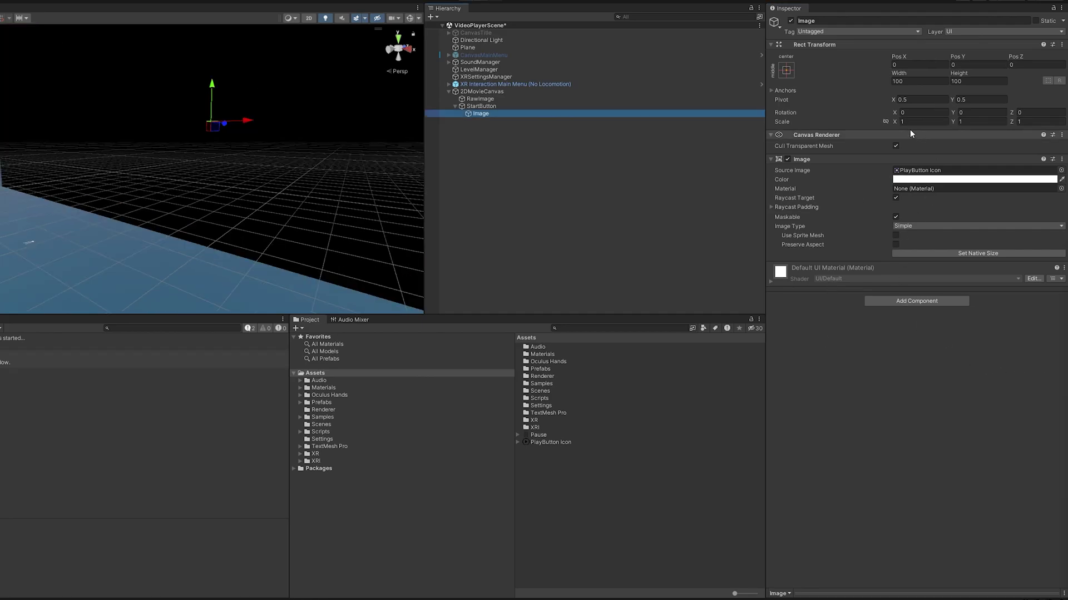
pyautogui.click(901, 121)
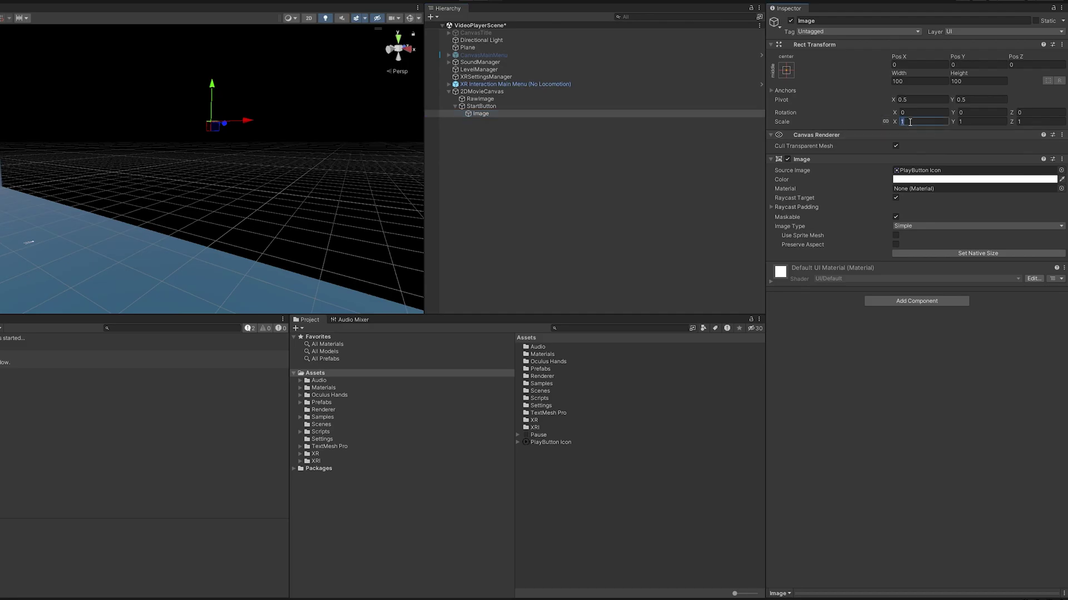
pyautogui.write('0.005')
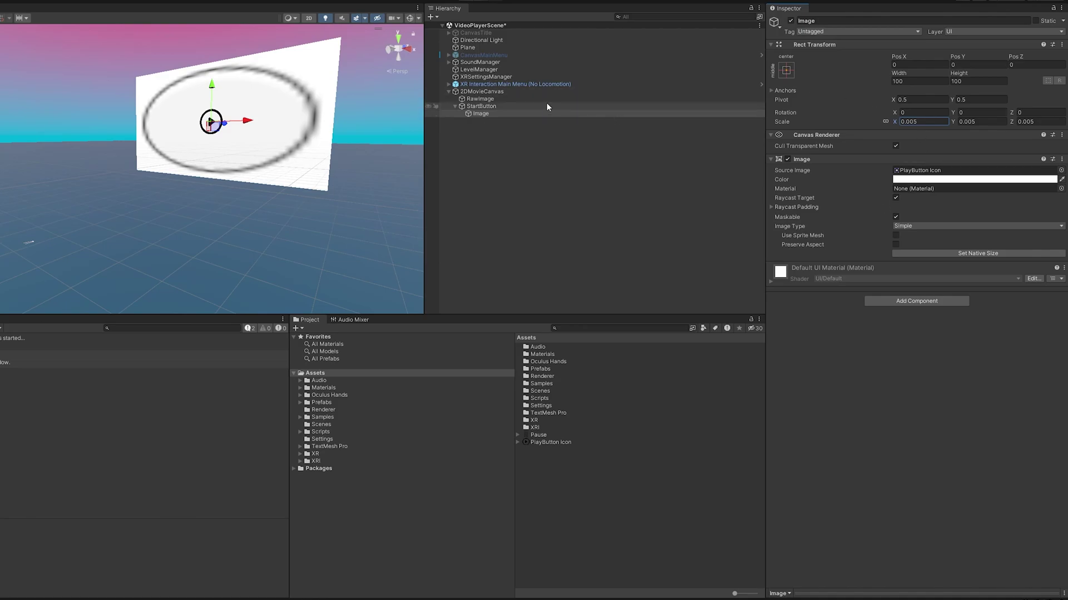
# - Set StartButton's own Source Image to None
pyautogui.click(483, 106)
pyautogui.click(1061, 170)
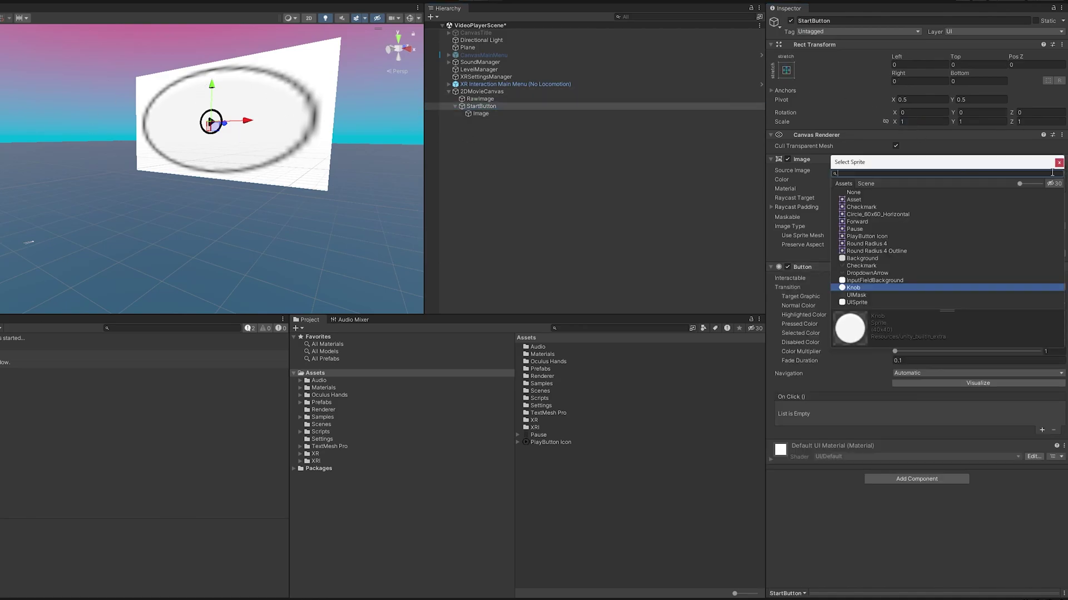
pyautogui.click(857, 195)
pyautogui.click(1059, 162)
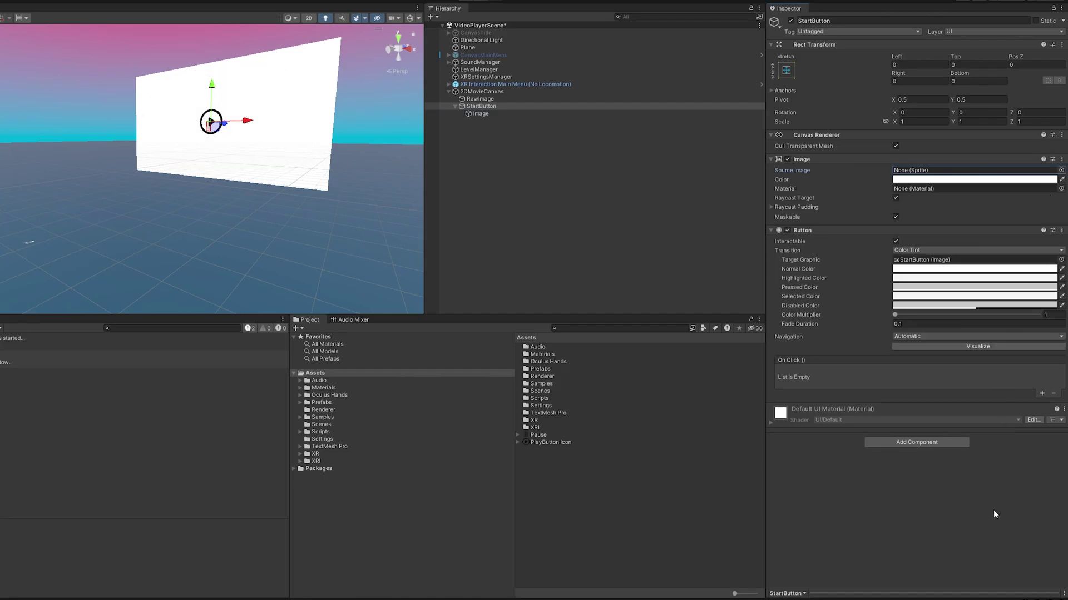
pyautogui.click(488, 125)
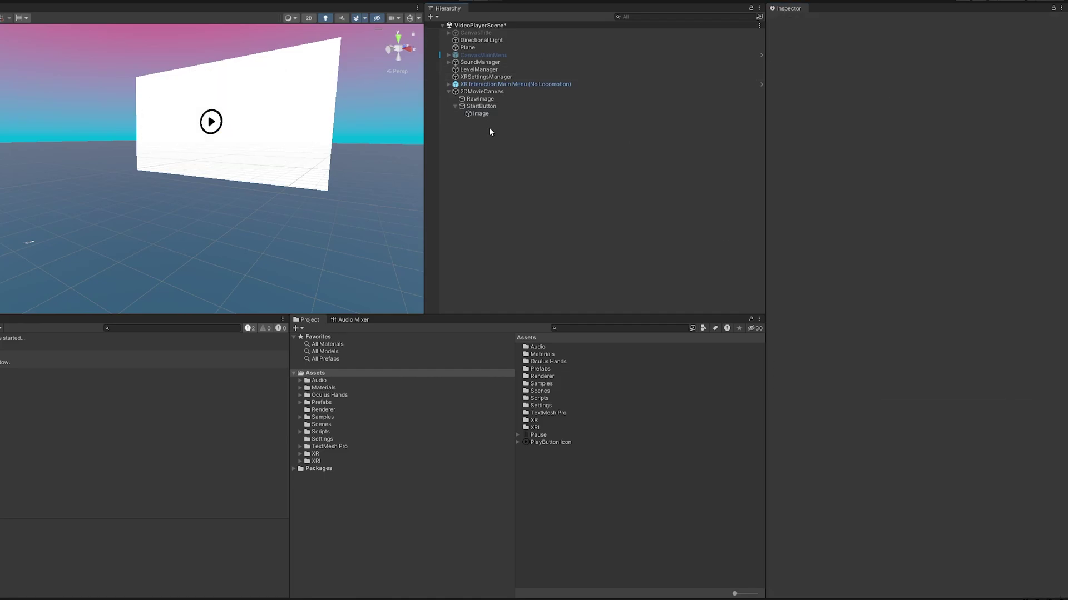
# - Duplicate StartButton and name the copy PauseButton
pyautogui.click(482, 108)
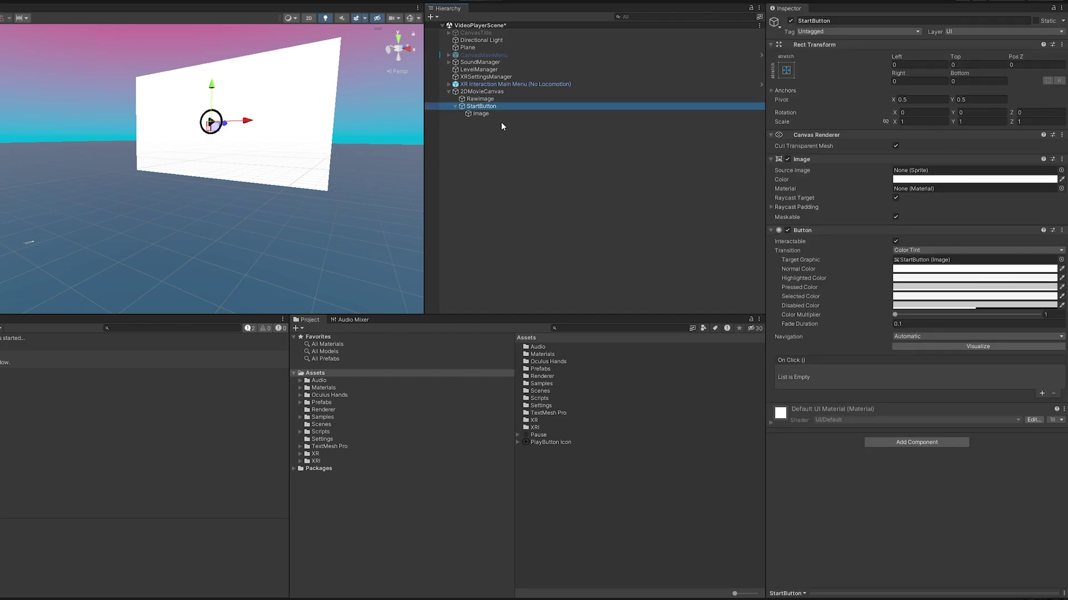
pyautogui.hotkey('ctrl', 'd')
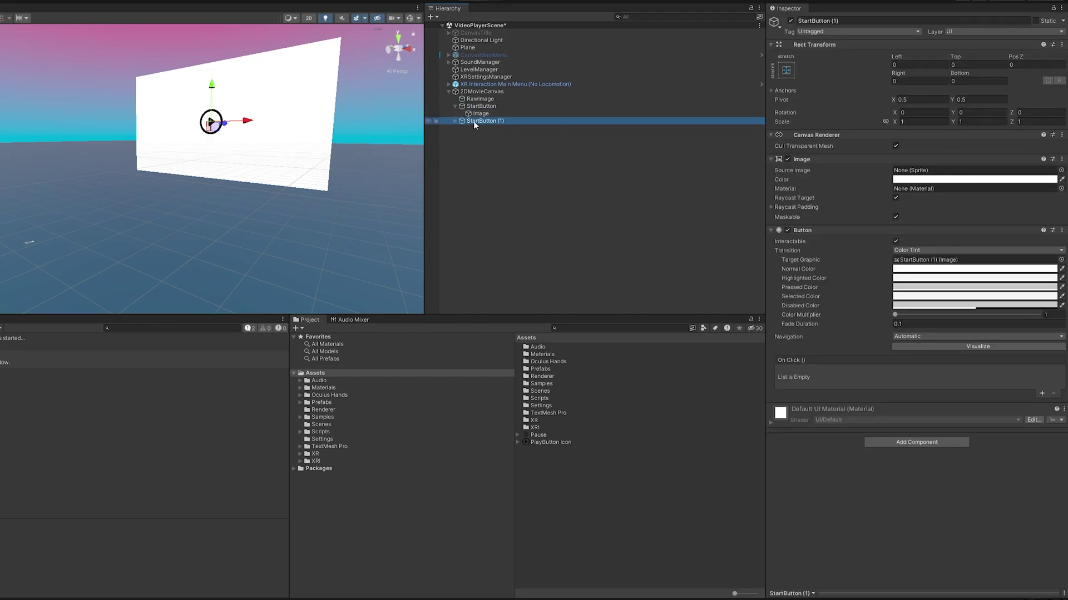
pyautogui.click(473, 121)
pyautogui.write('PauseButton')
pyautogui.press('Return')
# - Delete PauseButton's child Image and deactivate PauseButton
pyautogui.click(454, 121)
pyautogui.click(489, 129)
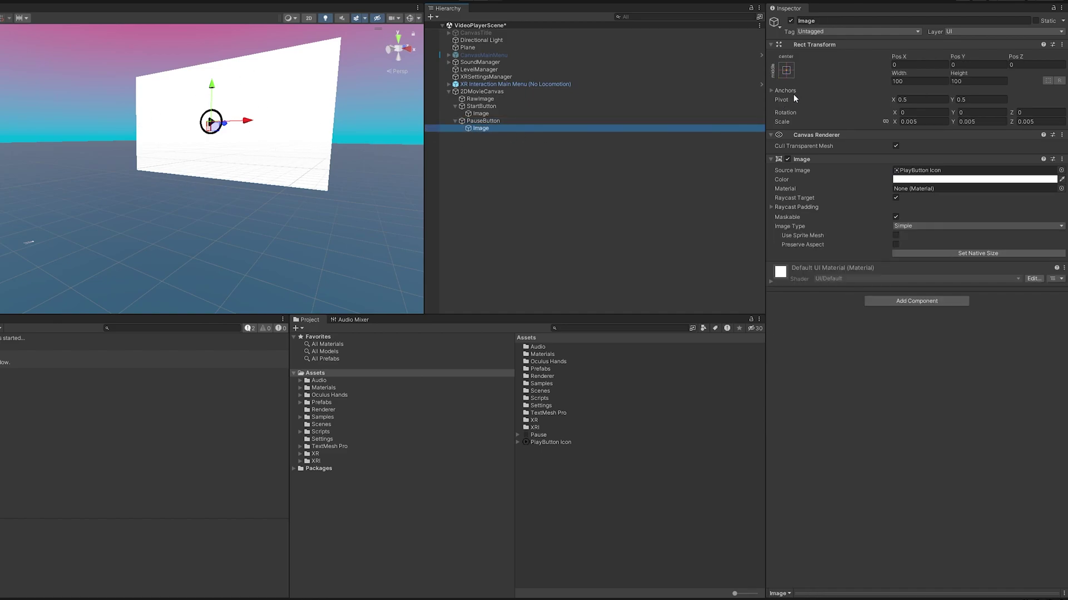
pyautogui.click(791, 21)
pyautogui.click(483, 120)
pyautogui.click(479, 128)
pyautogui.press('Delete')
pyautogui.click(485, 121)
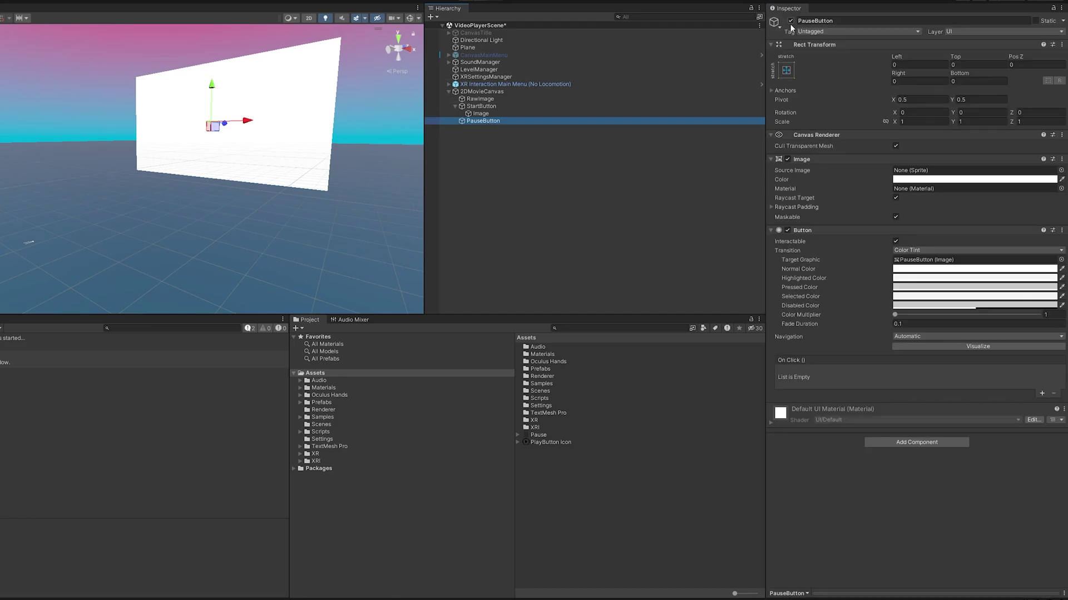
pyautogui.click(790, 21)
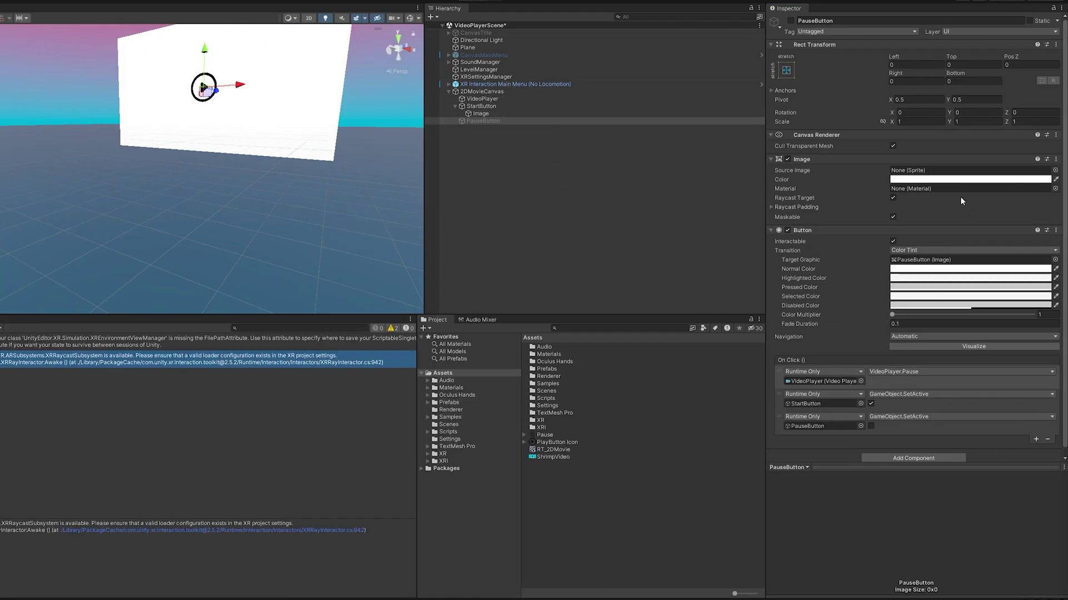
# - Make PauseButton's image colour fully transparent
pyautogui.click(967, 179)
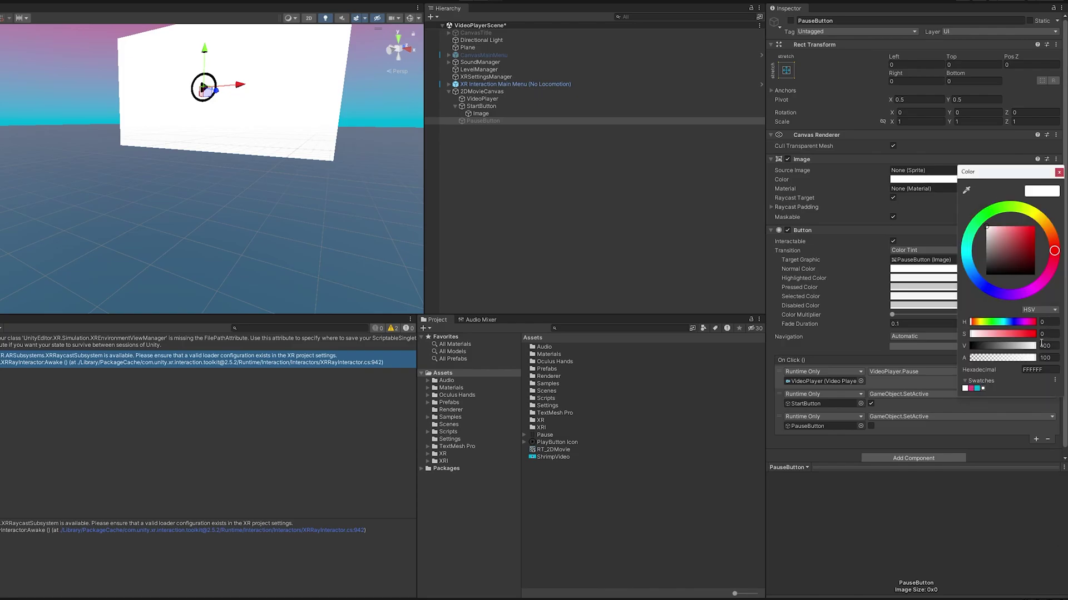
pyautogui.moveTo(1035, 359); pyautogui.dragTo(818, 346)
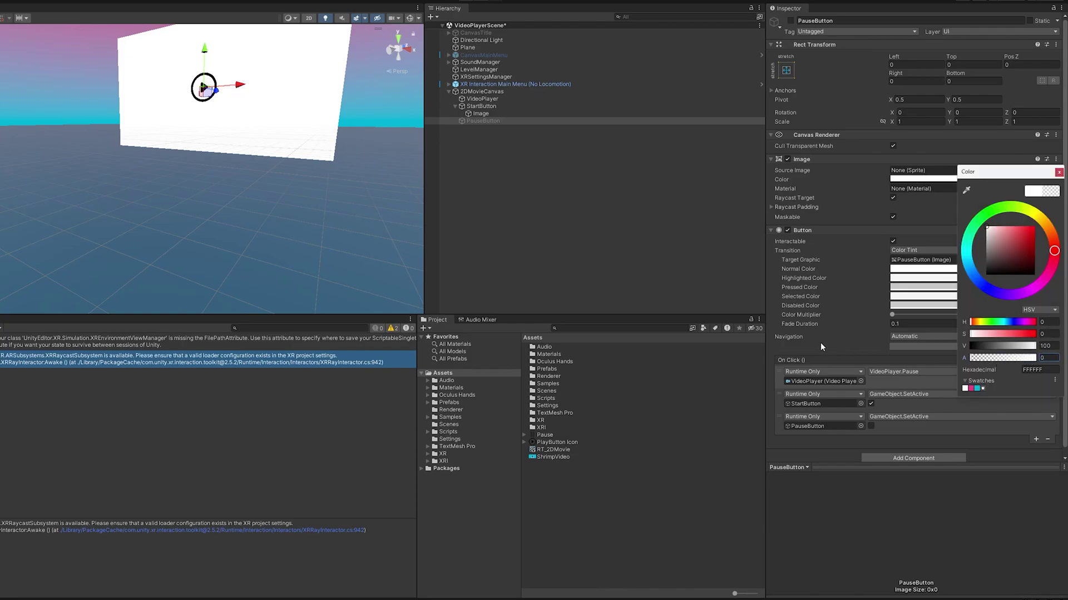
pyautogui.click(1059, 173)
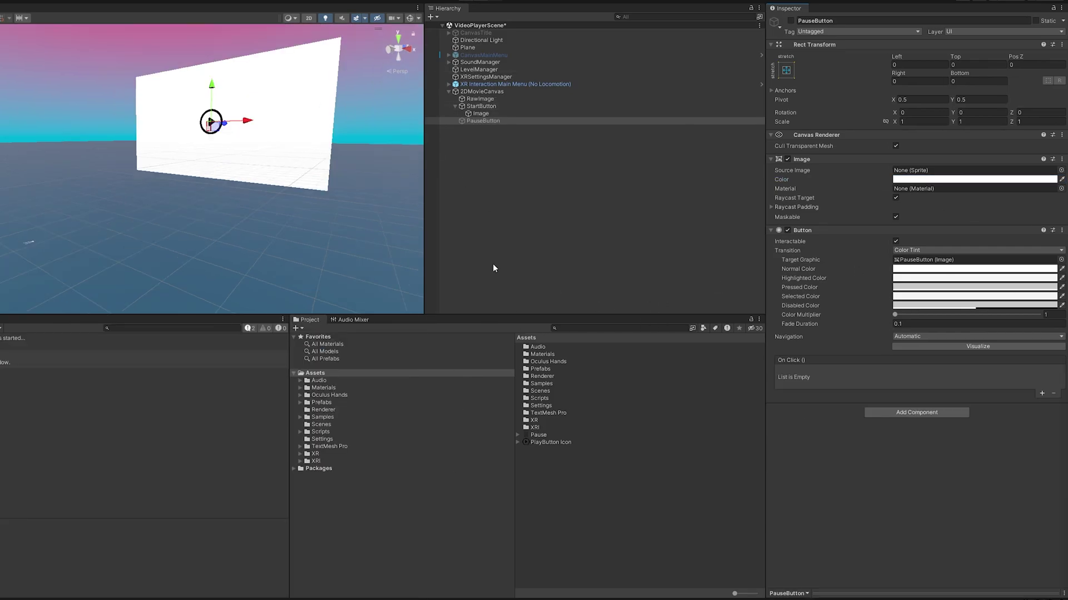
# - Add three empty On Click event entries to StartButton
pyautogui.click(493, 106)
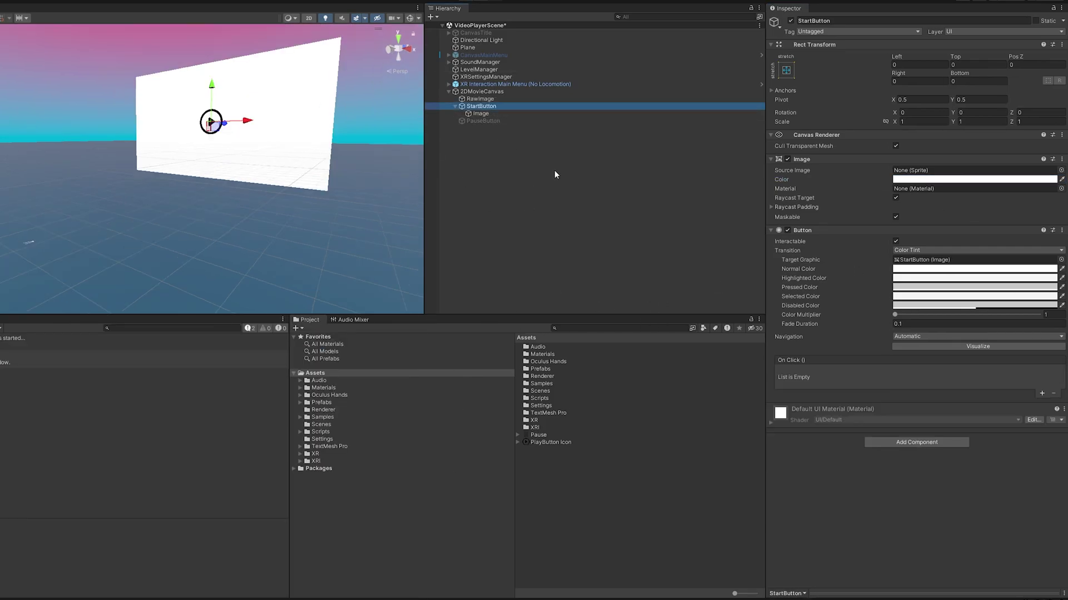
pyautogui.click(1041, 395)
pyautogui.click(1042, 395)
pyautogui.click(1042, 418)
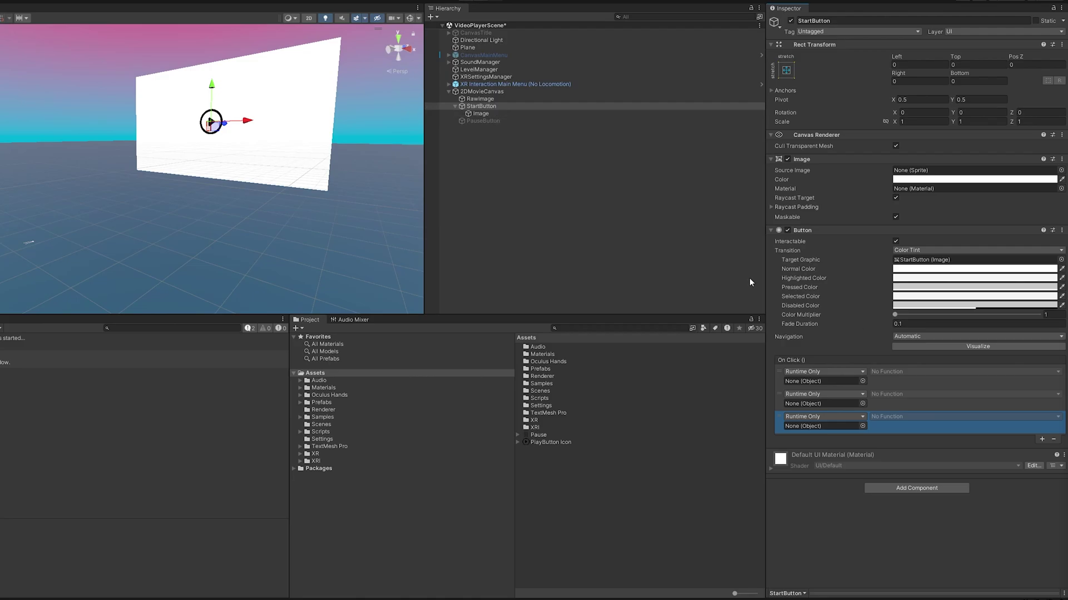
# - Rename the RawImage object to VideoPlayer
pyautogui.click(479, 99)
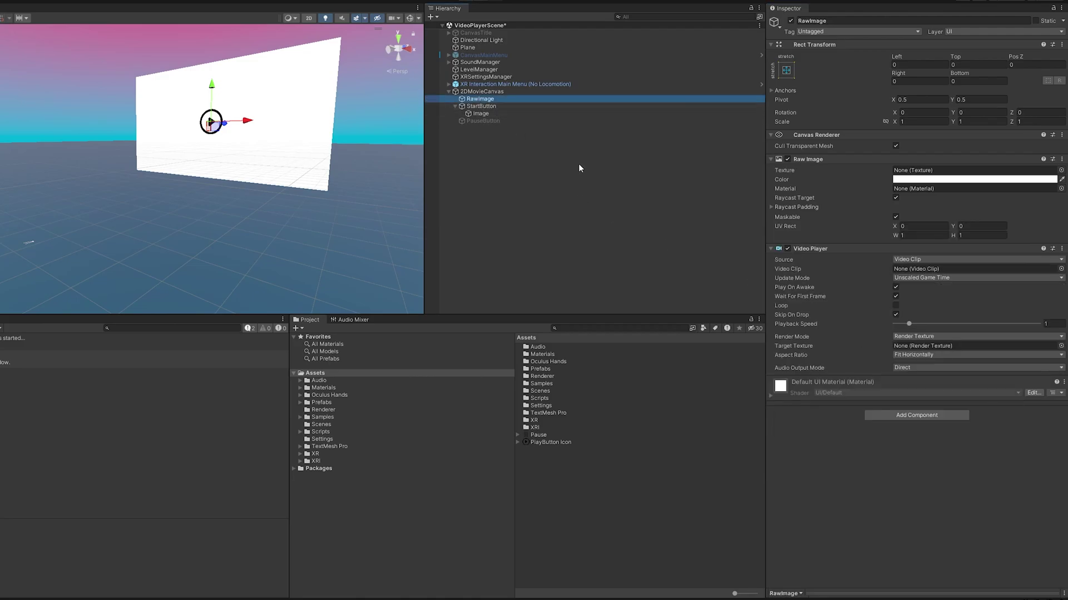
pyautogui.click(487, 100)
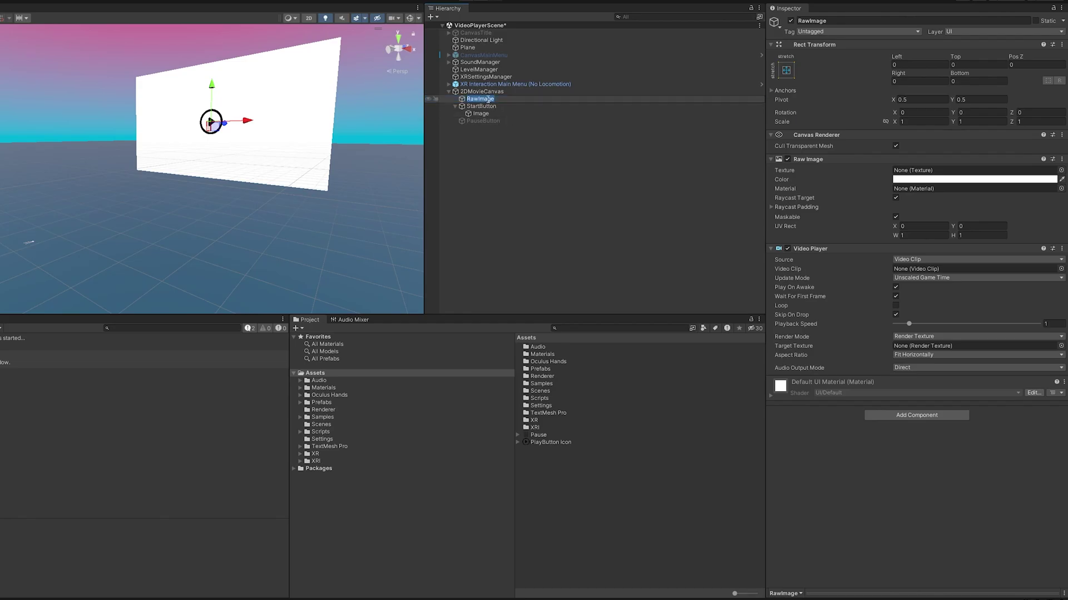
pyautogui.write('VideoPlayer')
pyautogui.press('Return')
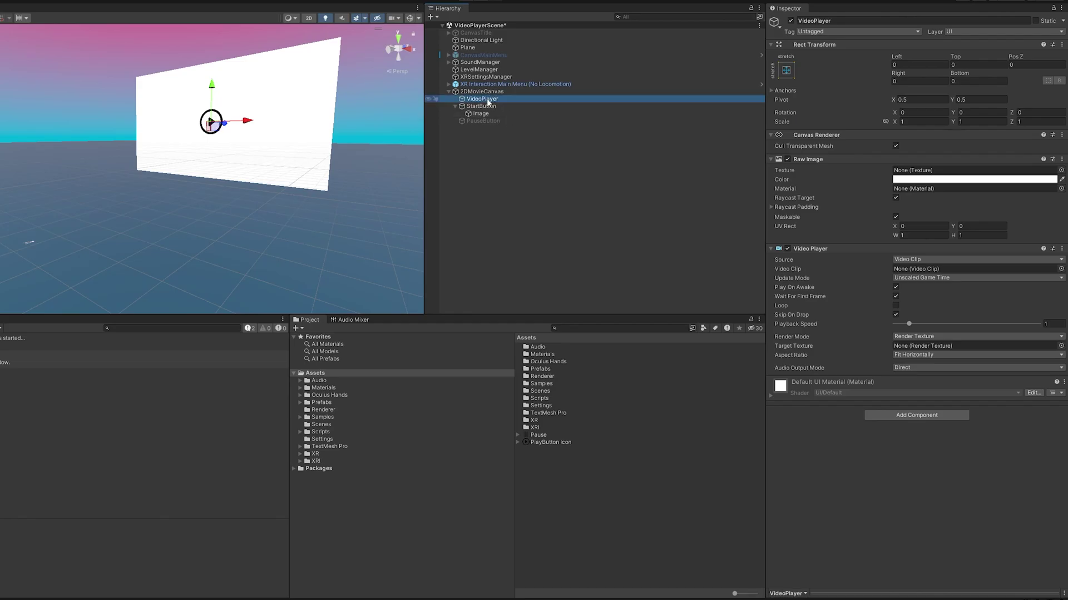
# - Set StartButton's first On Click event to VideoPlayer.Play
pyautogui.click(481, 106)
pyautogui.click(485, 101)
pyautogui.moveTo(485, 102); pyautogui.dragTo(822, 382)
pyautogui.click(893, 371)
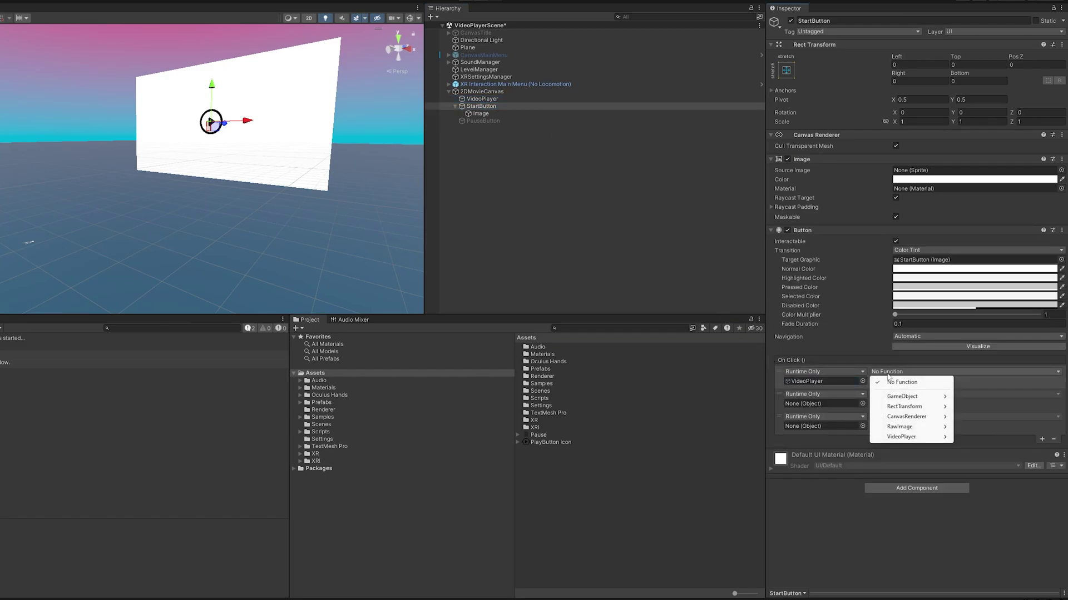
pyautogui.moveTo(912, 437)
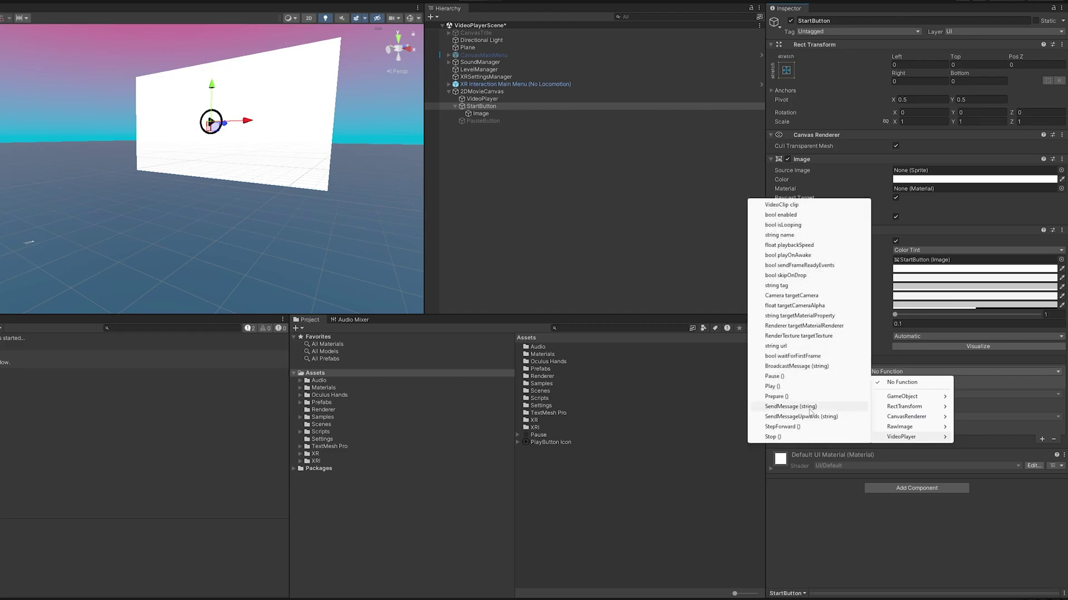
pyautogui.click(773, 387)
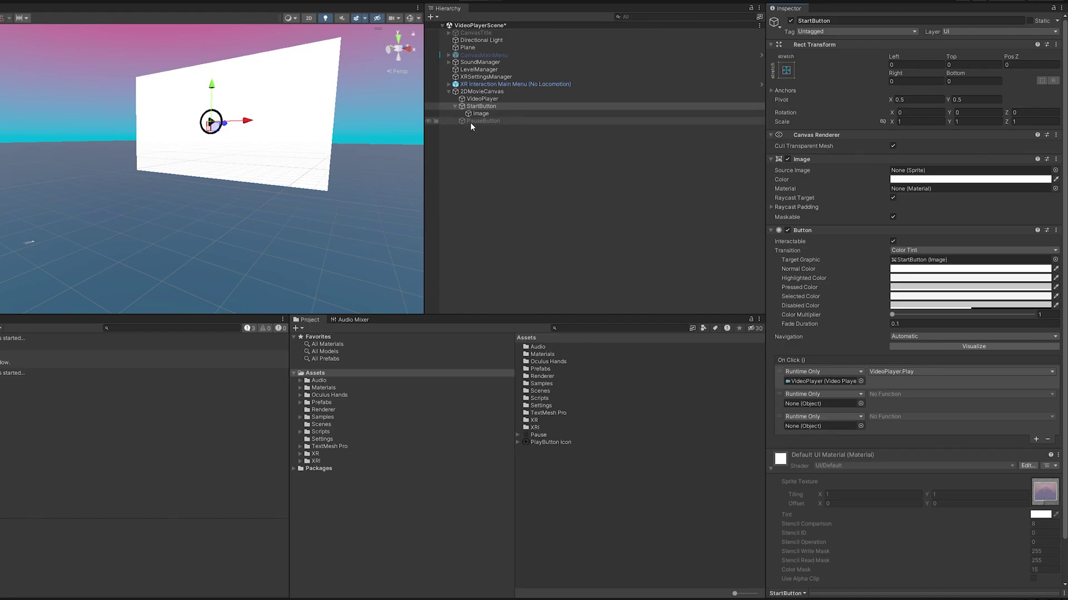
# - Set the second event to PauseButton GameObject.SetActive(true)
pyautogui.moveTo(469, 123); pyautogui.dragTo(823, 404)
pyautogui.click(915, 393)
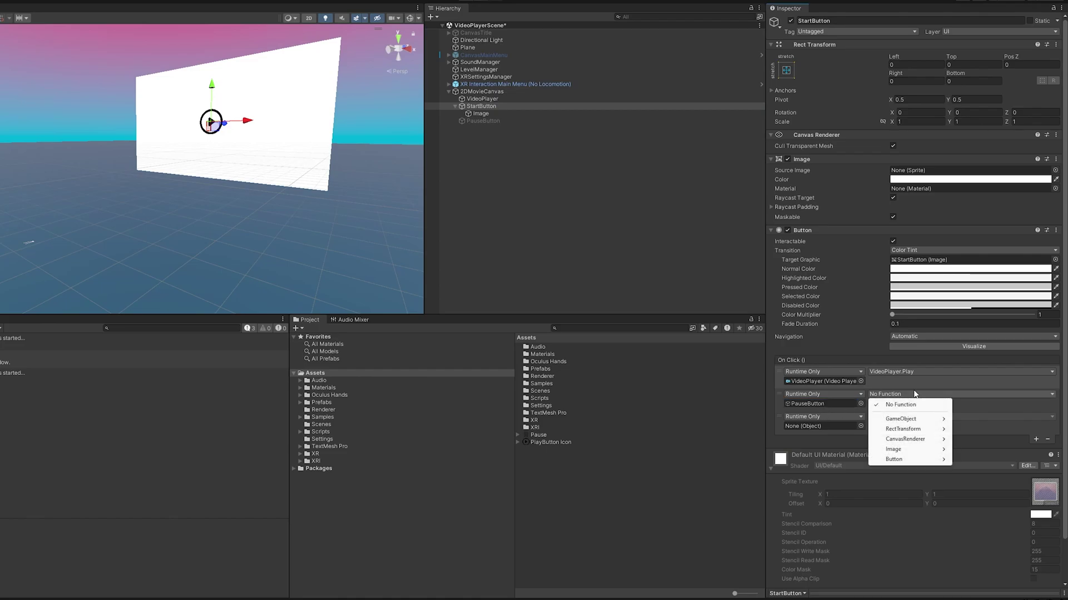
pyautogui.moveTo(923, 418)
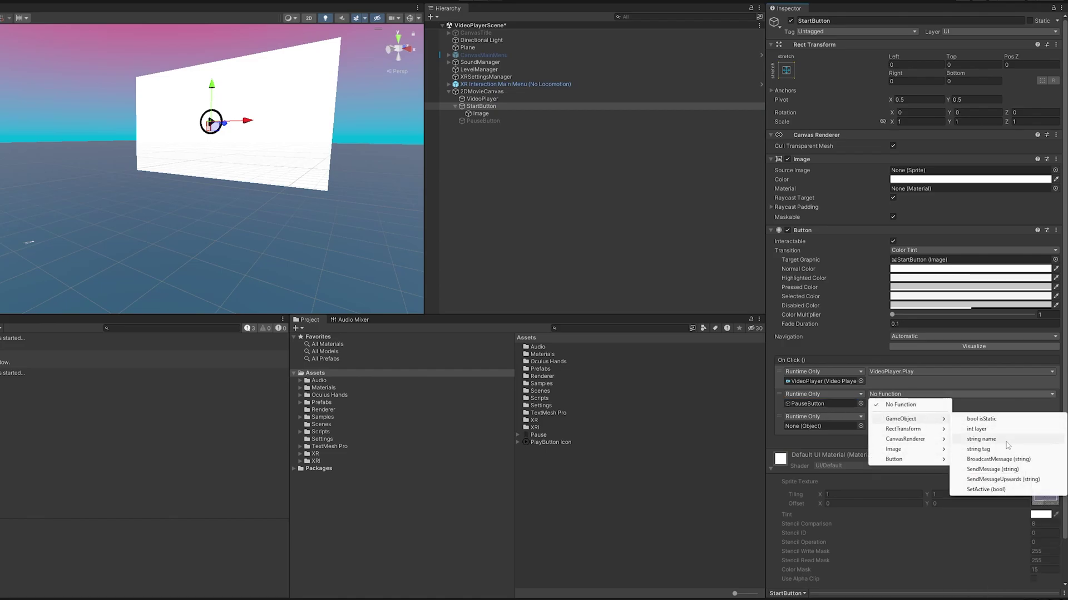
pyautogui.click(995, 490)
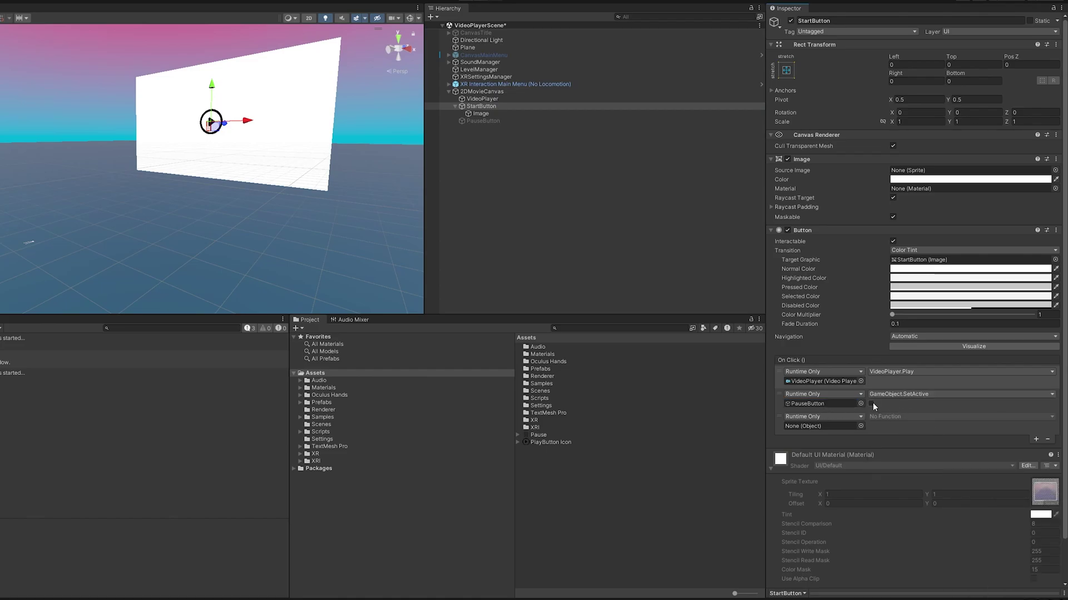
pyautogui.click(871, 403)
# - Set the third event to StartButton GameObject.SetActive(false)
pyautogui.moveTo(474, 106); pyautogui.dragTo(821, 426)
pyautogui.click(906, 416)
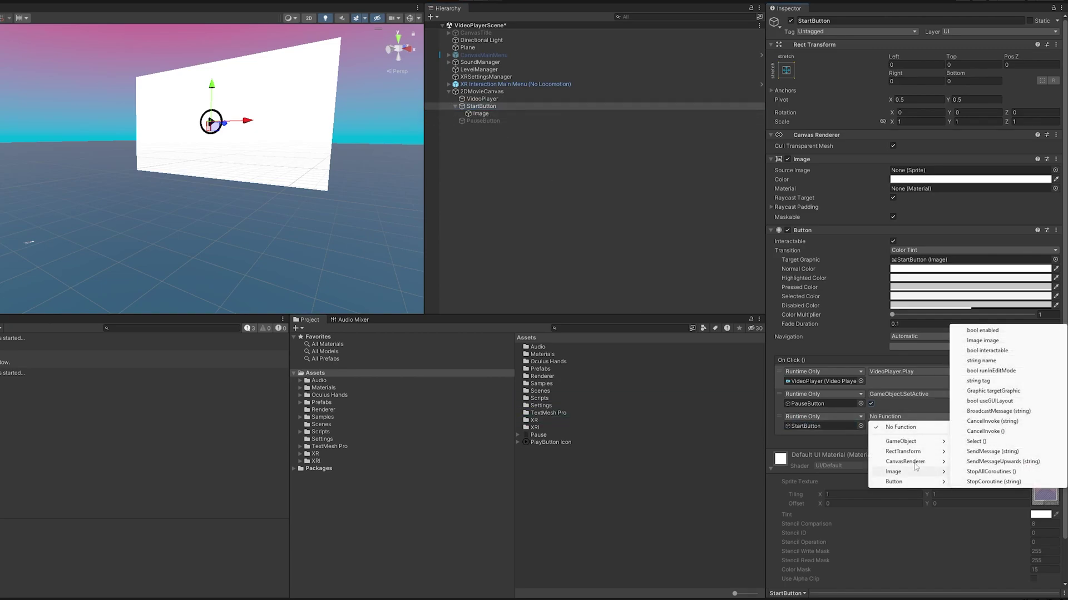
pyautogui.moveTo(912, 441)
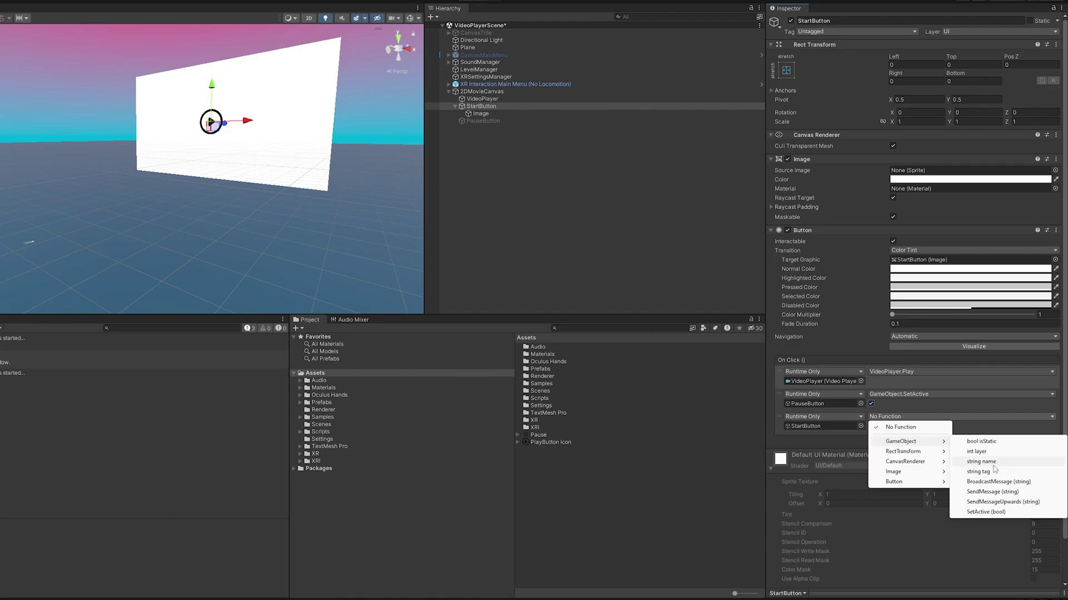
pyautogui.click(994, 511)
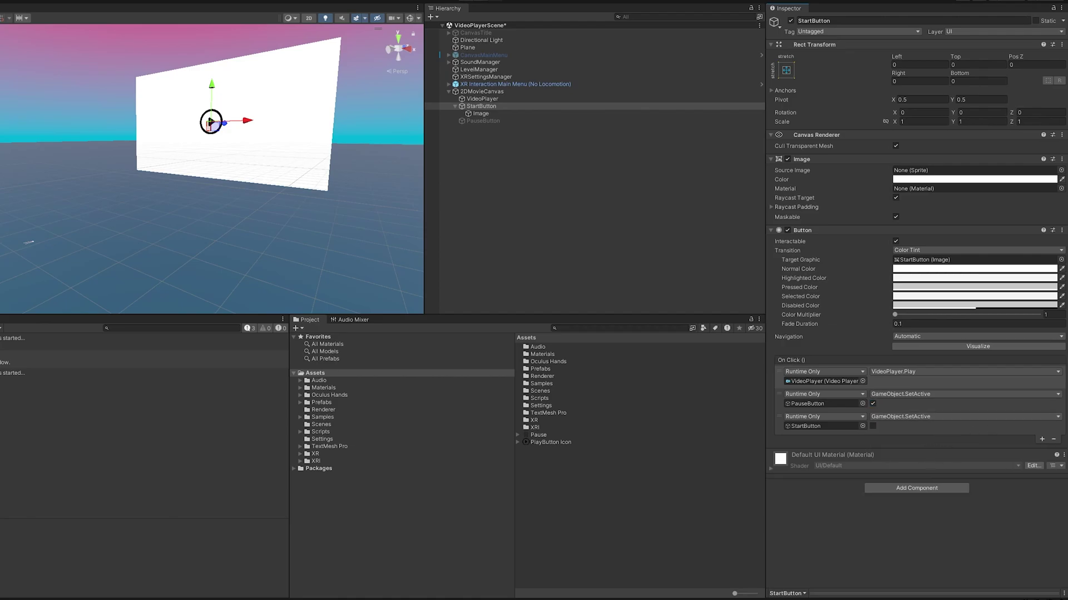
# - Add three On Click event entries to PauseButton
pyautogui.click(476, 122)
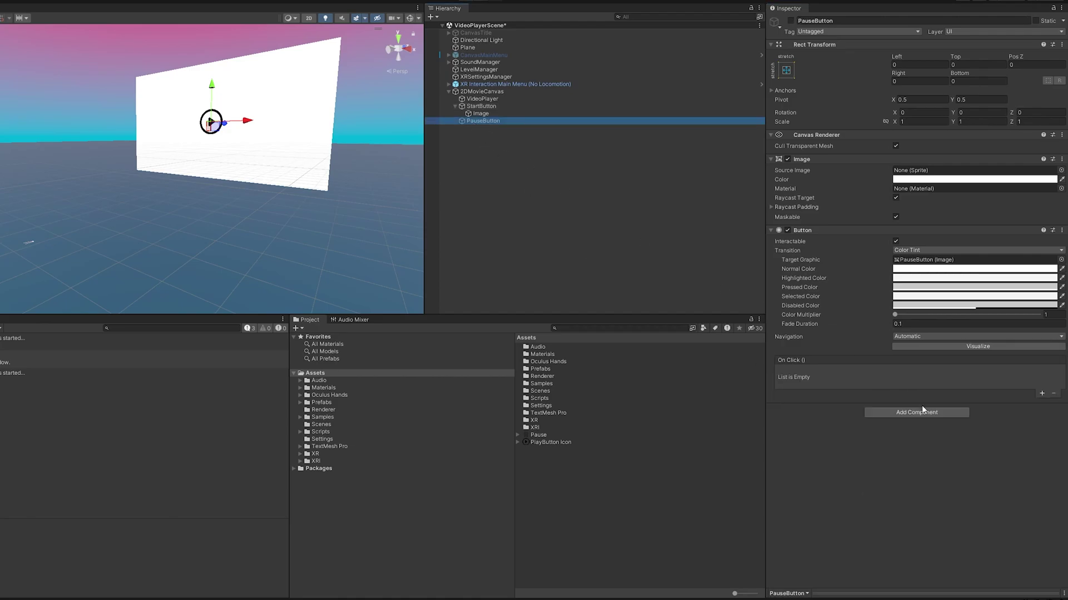
pyautogui.click(1041, 394)
pyautogui.click(1041, 395)
pyautogui.click(1039, 418)
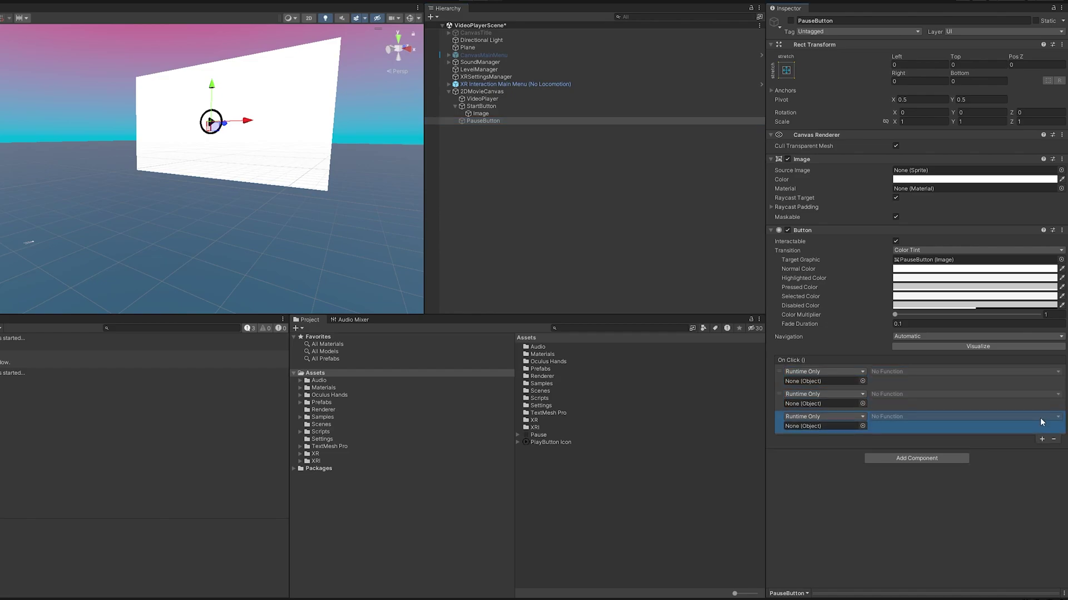
# - Set PauseButton's first On Click event to VideoPlayer.Pause
pyautogui.moveTo(490, 98); pyautogui.dragTo(823, 382)
pyautogui.click(896, 372)
pyautogui.moveTo(911, 437)
pyautogui.click(784, 380)
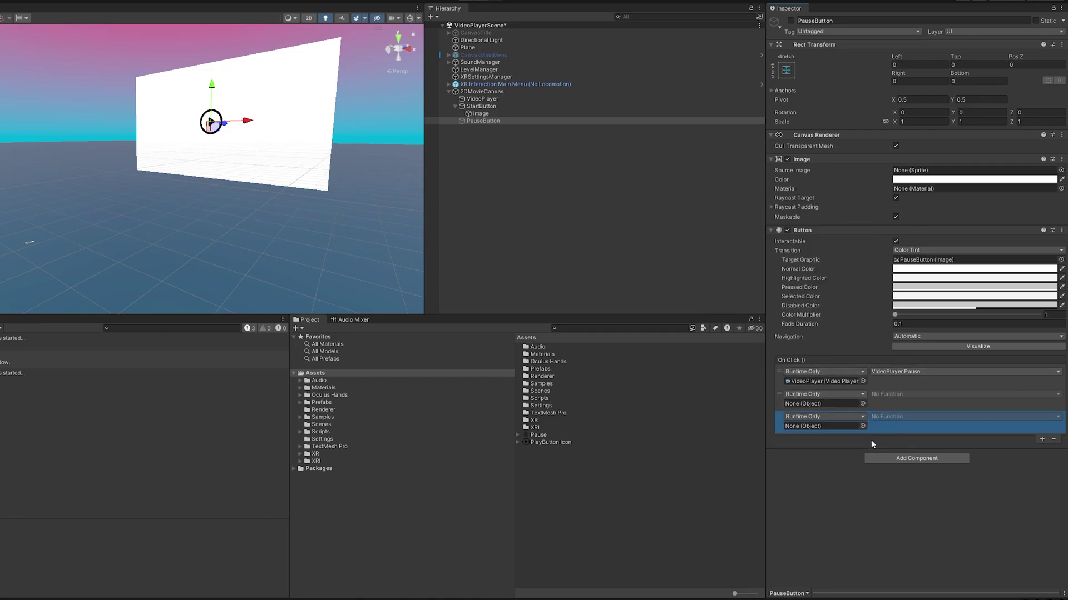
# - Set the second event to StartButton GameObject.SetActive(true)
pyautogui.click(479, 121)
pyautogui.moveTo(591, 229); pyautogui.dragTo(822, 406)
pyautogui.click(918, 394)
pyautogui.moveTo(918, 420)
pyautogui.click(834, 489)
pyautogui.click(872, 404)
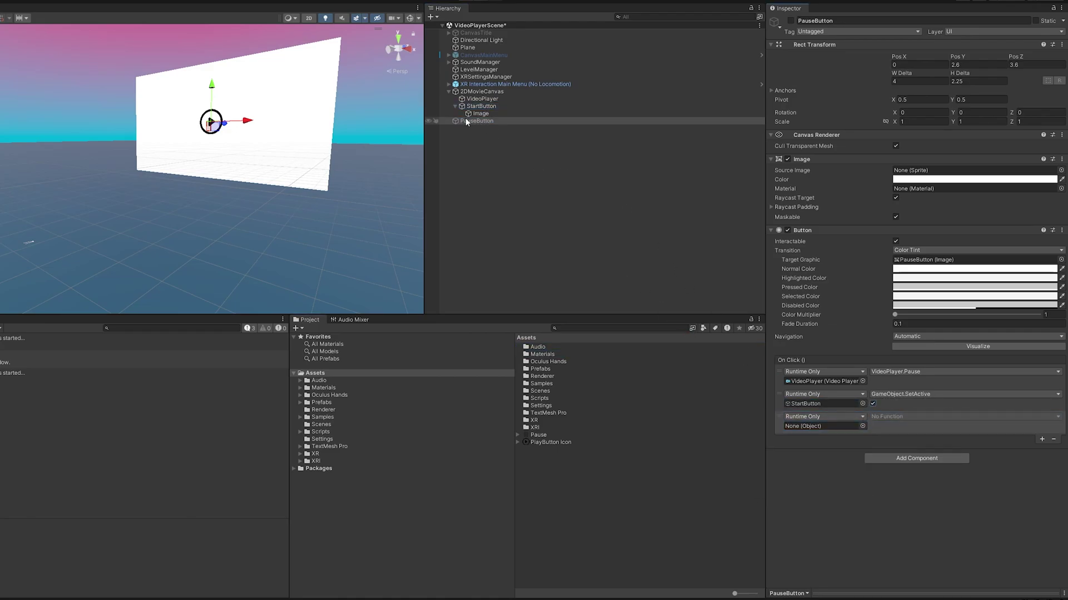
# - Set the third event to PauseButton GameObject.SetActive(false)
pyautogui.moveTo(465, 117); pyautogui.dragTo(816, 429)
pyautogui.click(879, 416)
pyautogui.moveTo(906, 440)
pyautogui.click(822, 513)
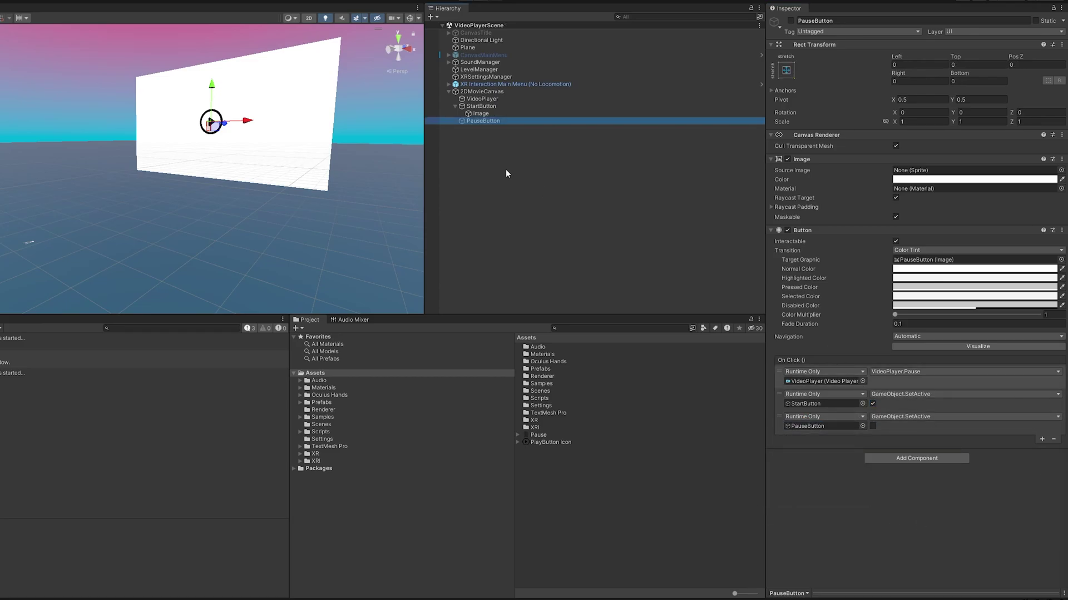
pyautogui.click(482, 99)
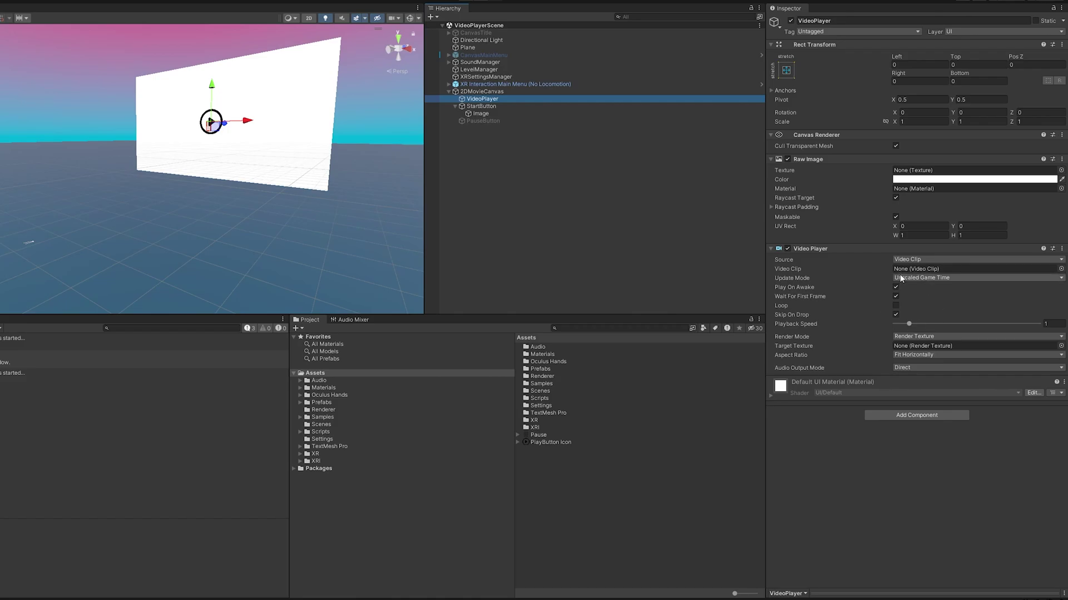
# - Test-run the scene, then import ShrimpVideo and set it as VideoPlayer's Video Clip
pyautogui.hotkey('ctrl', 'p')
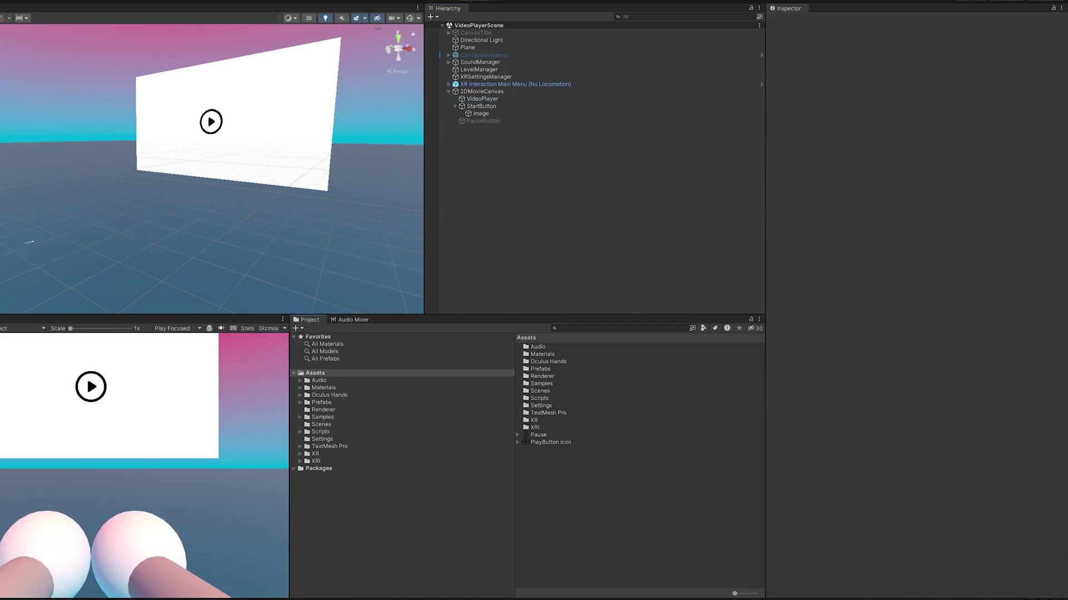
pyautogui.moveTo(545, 517); pyautogui.dragTo(545, 456)
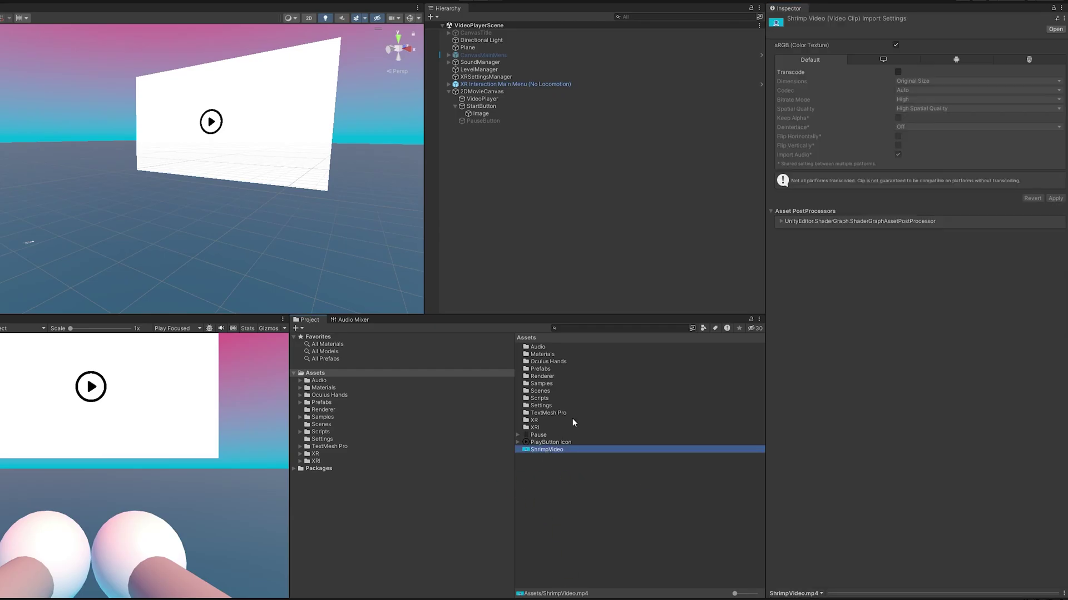
pyautogui.click(514, 98)
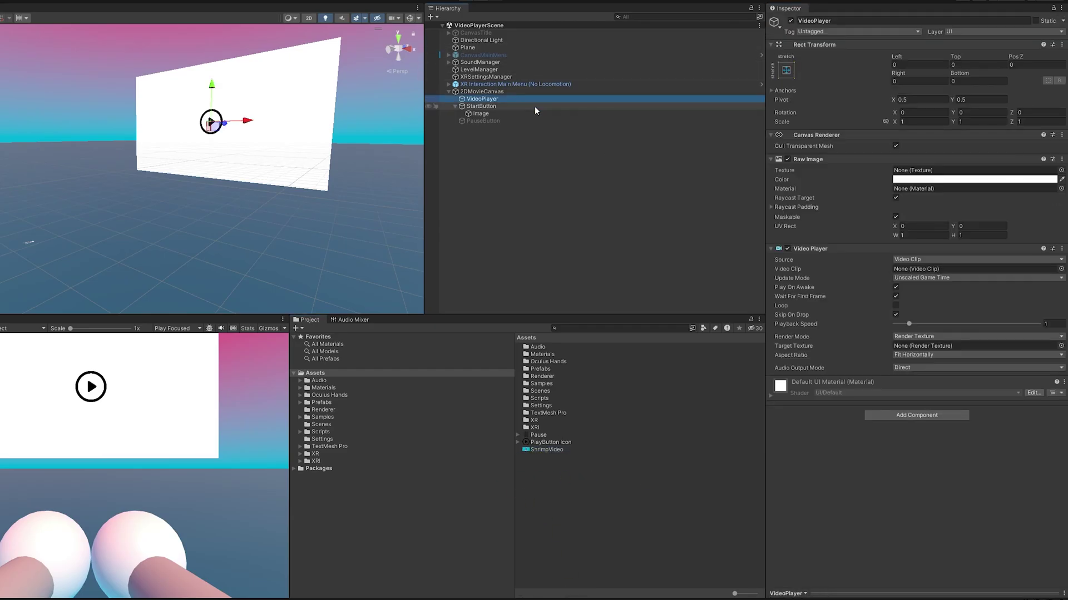
pyautogui.moveTo(545, 451); pyautogui.dragTo(946, 272)
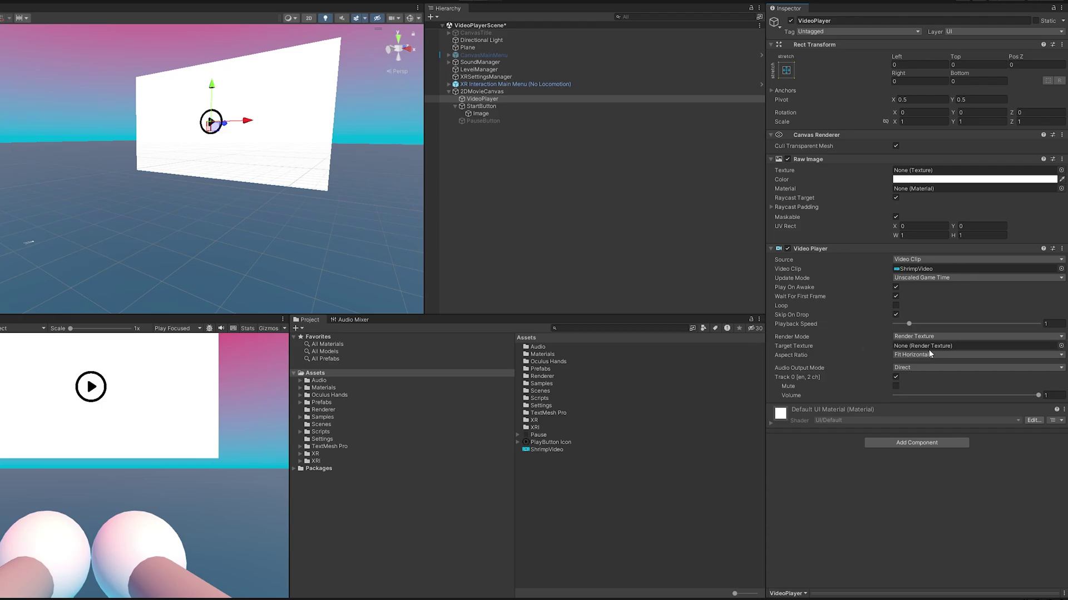
# - Add a Render Texture through the Assets Create menu and name it RT_2DMovie
pyautogui.rightClick(572, 487)
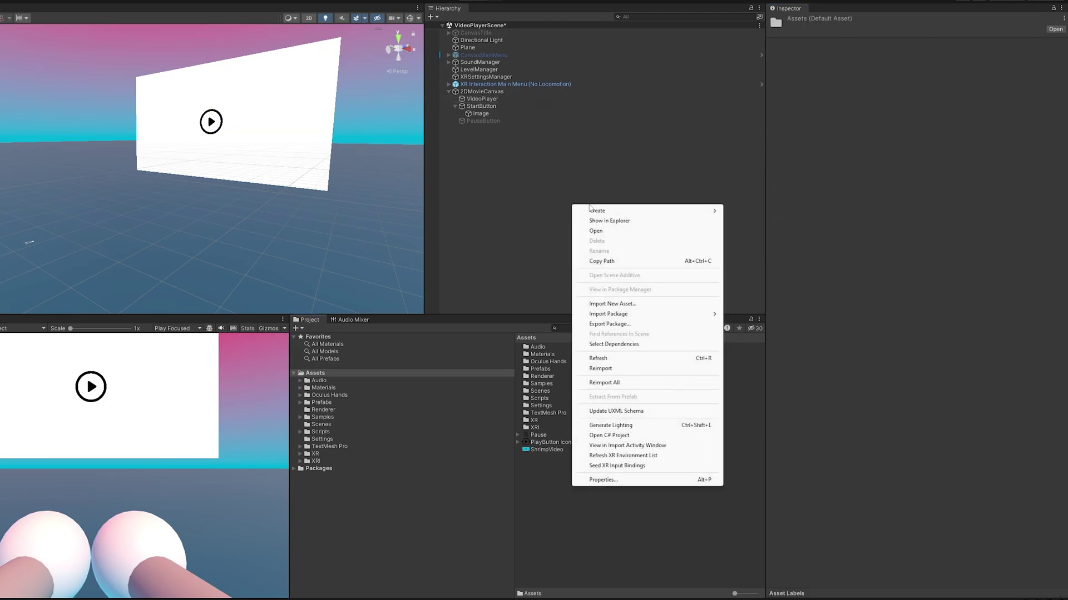
pyautogui.moveTo(601, 212)
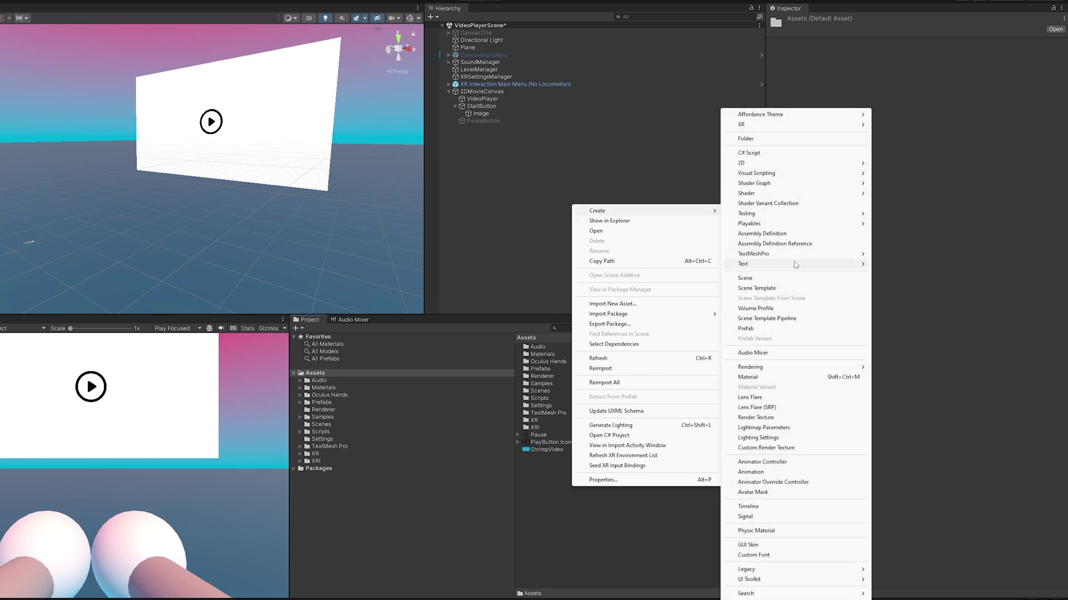
pyautogui.moveTo(796, 265)
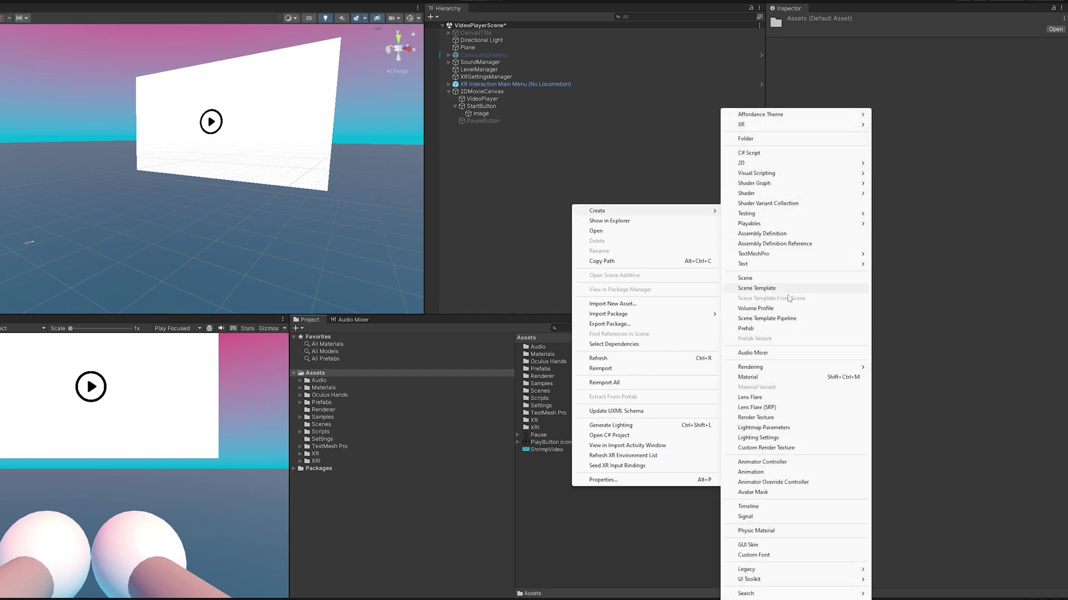
pyautogui.click(787, 417)
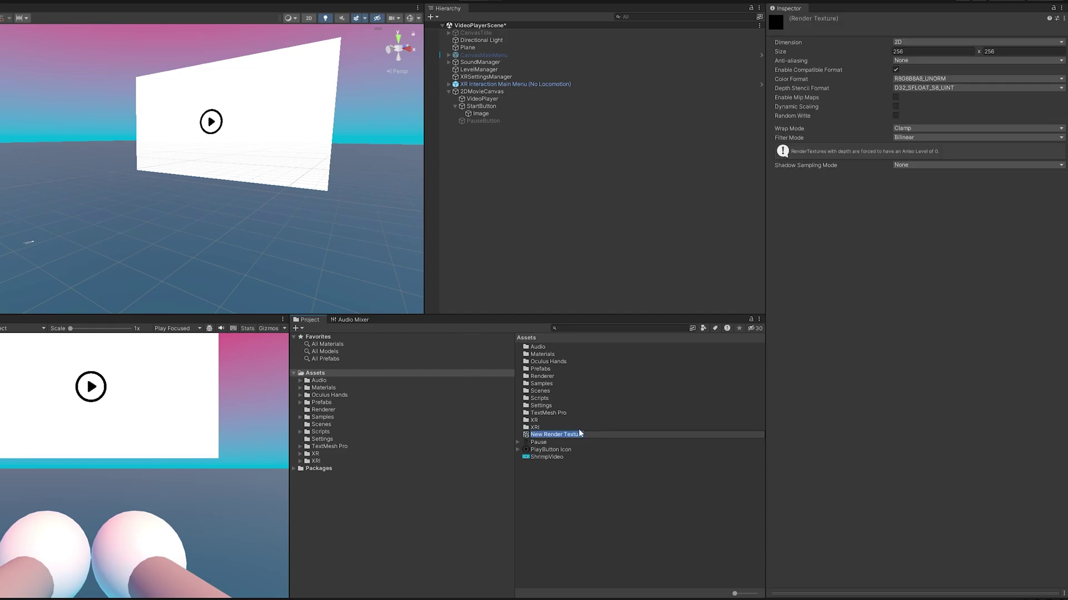
pyautogui.write('RT_2dMovie')
pyautogui.press('Return')
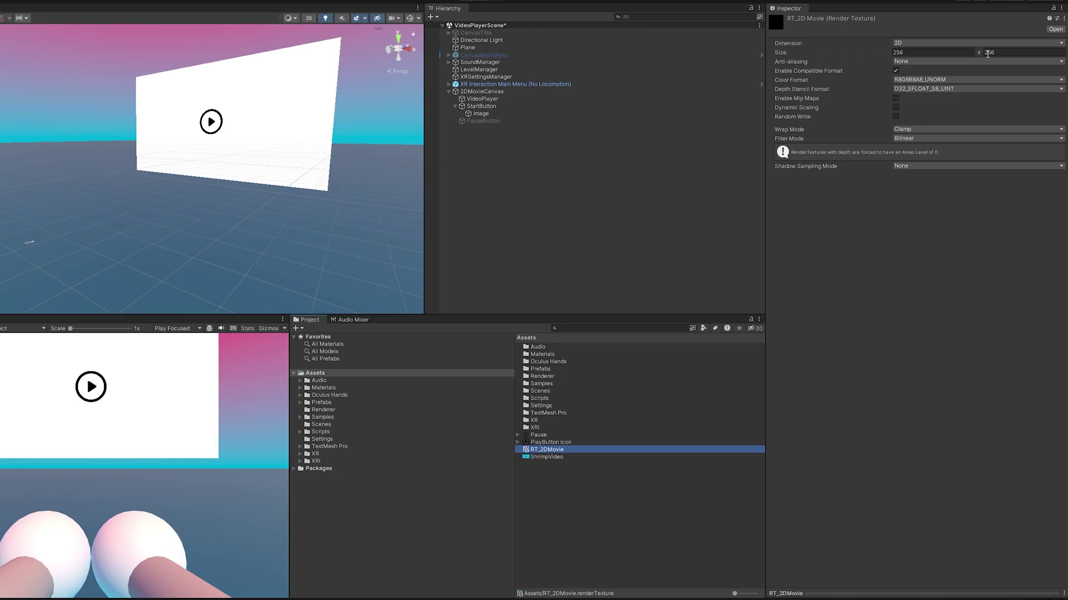
# - Enlarge the ShrimpVideo clip's preview to show its Source Info resolution and frame rate
pyautogui.click(559, 456)
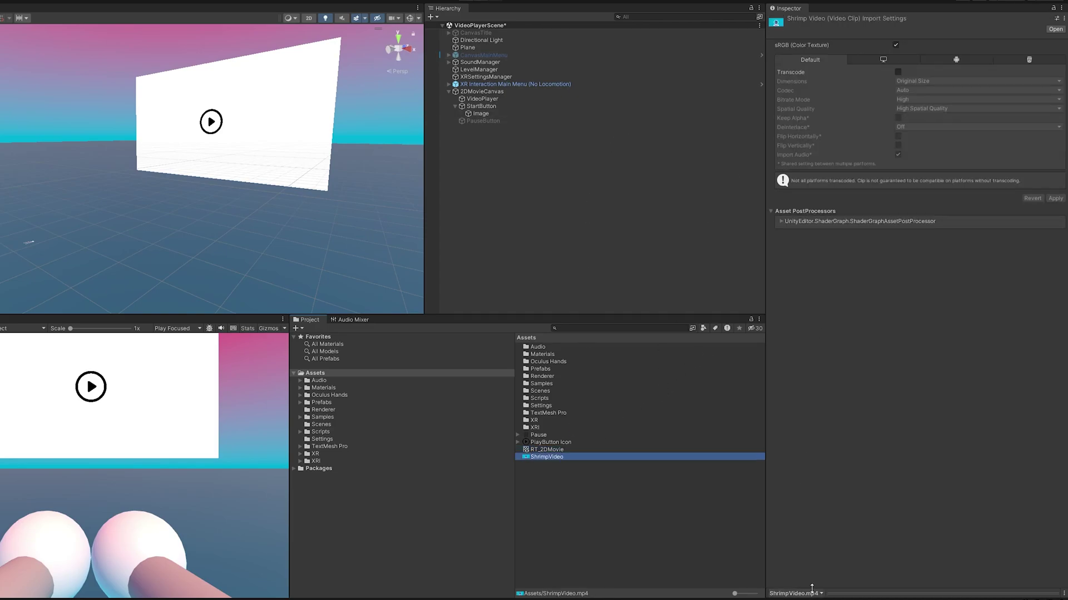
pyautogui.click(834, 588)
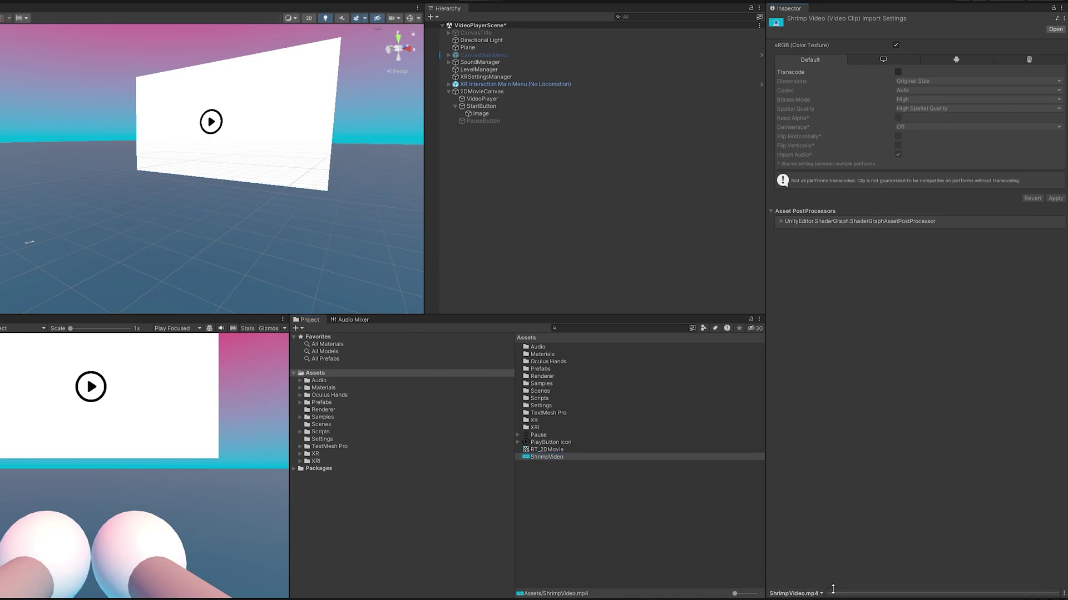
pyautogui.click(795, 593)
pyautogui.click(789, 588)
pyautogui.moveTo(826, 550); pyautogui.dragTo(824, 398)
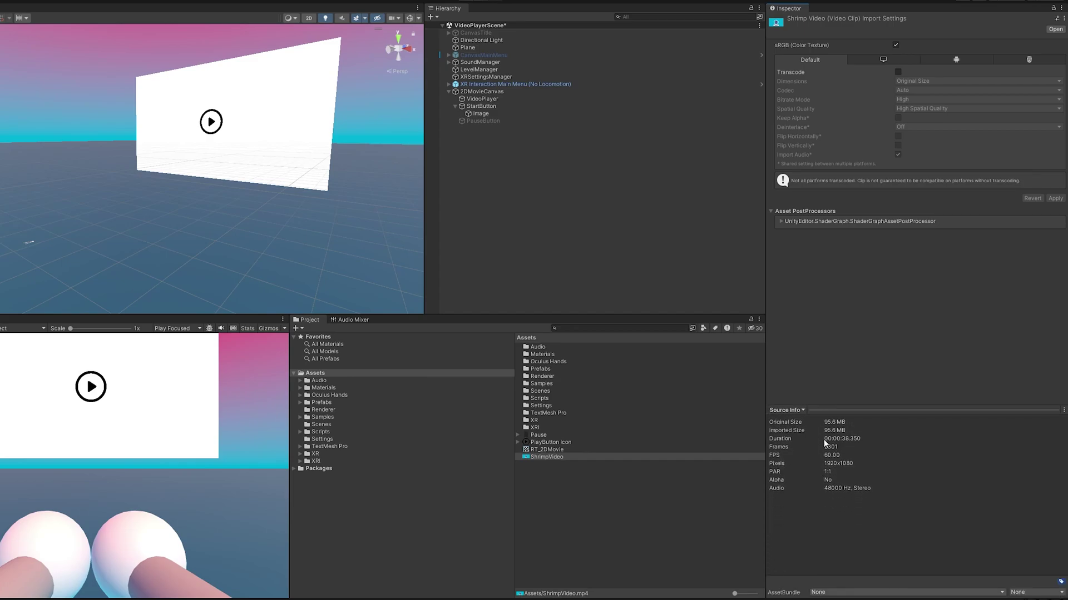
pyautogui.click(792, 410)
pyautogui.click(800, 421)
pyautogui.click(794, 410)
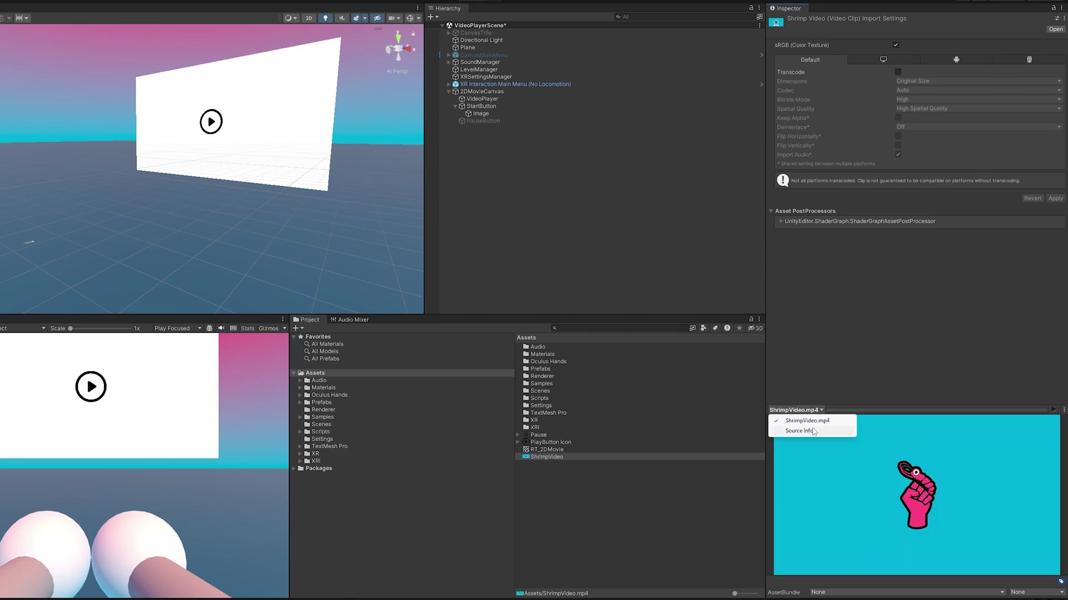
pyautogui.click(790, 431)
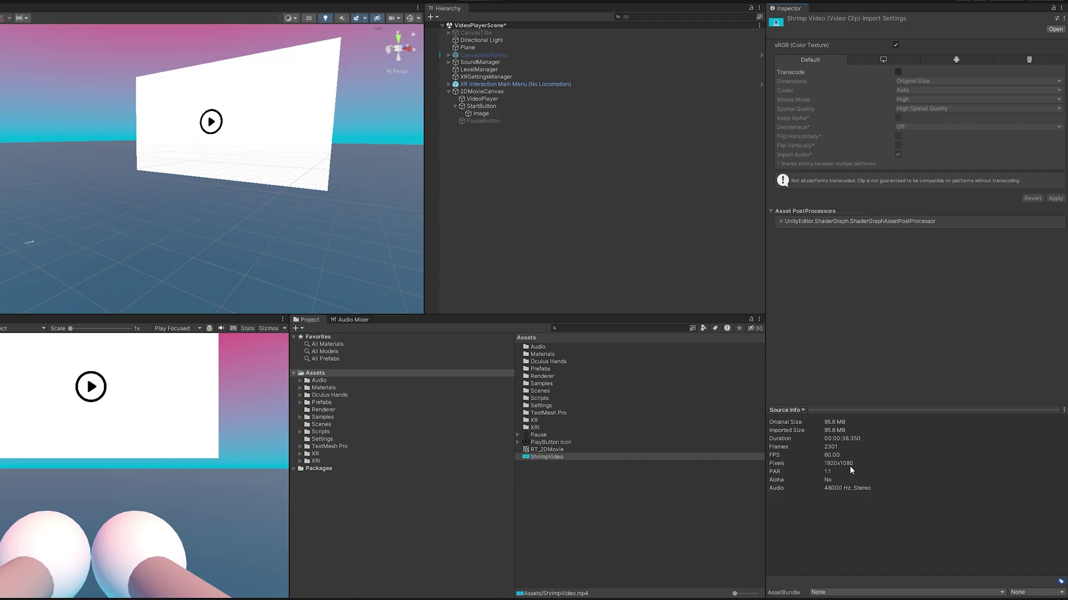
# - Set the RT_2DMovie render texture size to 1920 x 1080
pyautogui.click(558, 450)
pyautogui.click(930, 52)
pyautogui.write('1920')
pyautogui.click(999, 52)
pyautogui.write('1080')
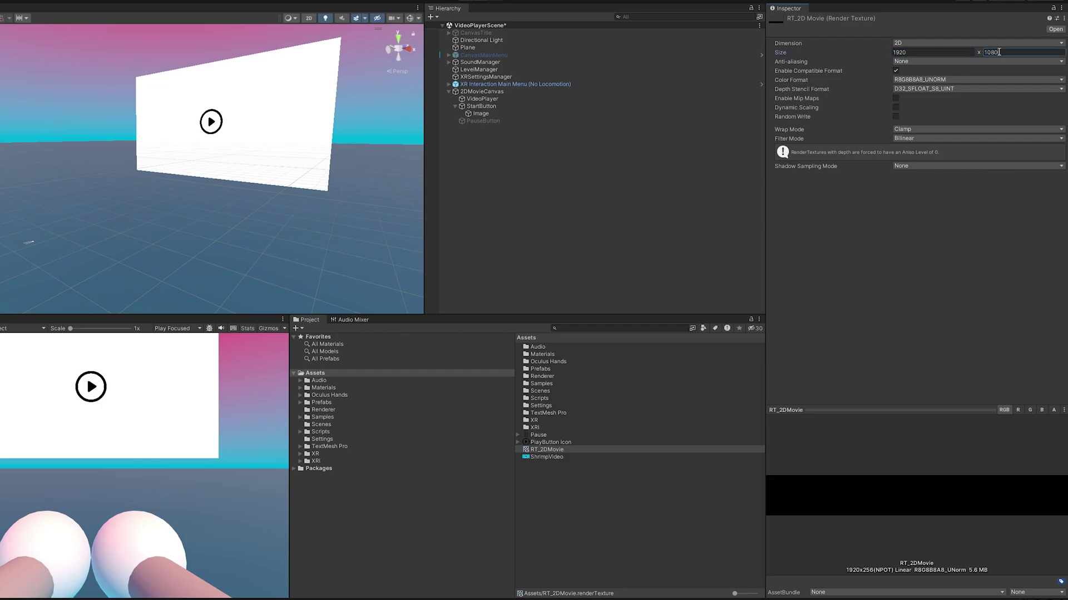
pyautogui.press('Return')
# - Drop RT_2DMovie into the VideoPlayer's Target Texture and the Raw Image's Texture fields
pyautogui.click(488, 99)
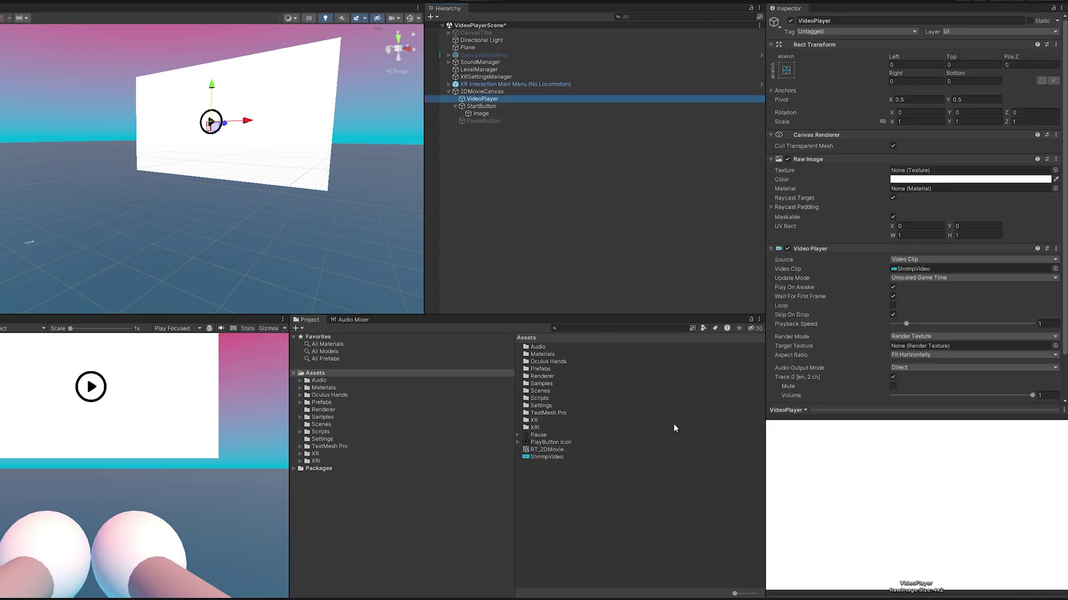
pyautogui.moveTo(555, 450); pyautogui.dragTo(939, 321)
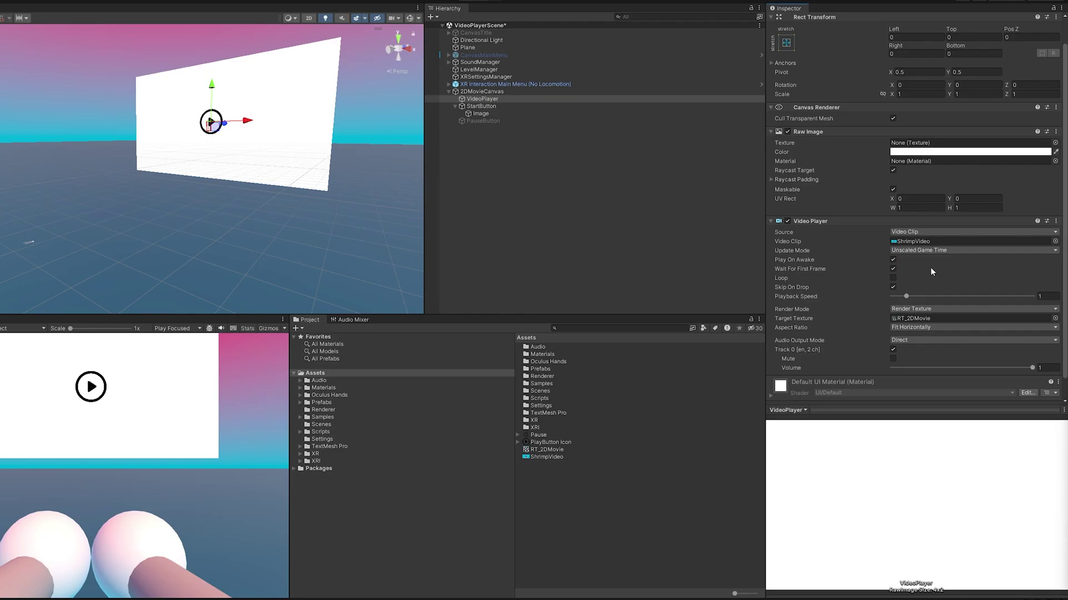
pyautogui.moveTo(562, 453); pyautogui.dragTo(919, 144)
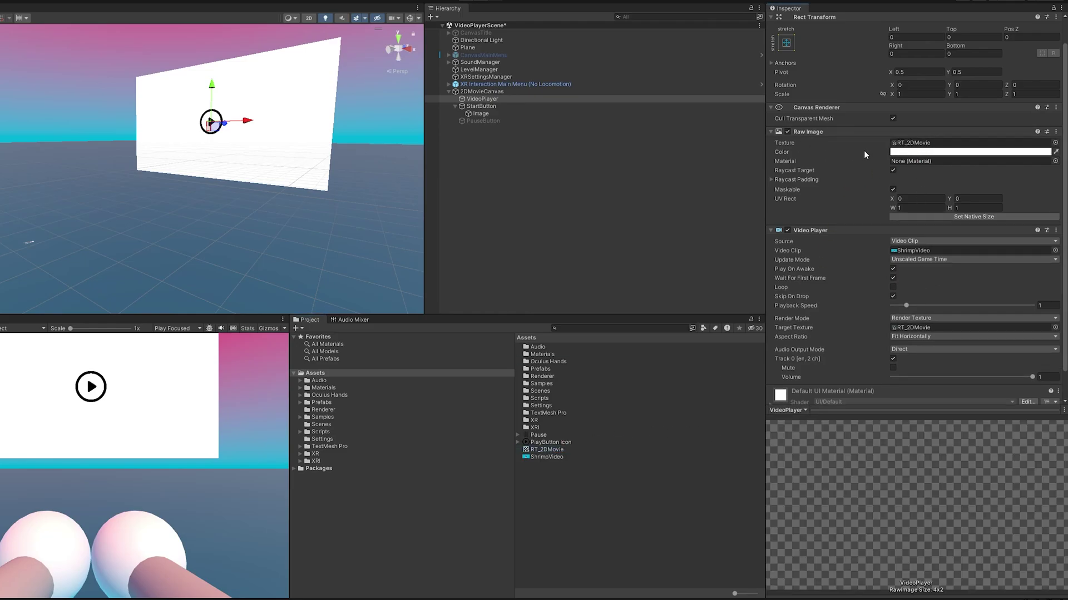
pyautogui.click(481, 106)
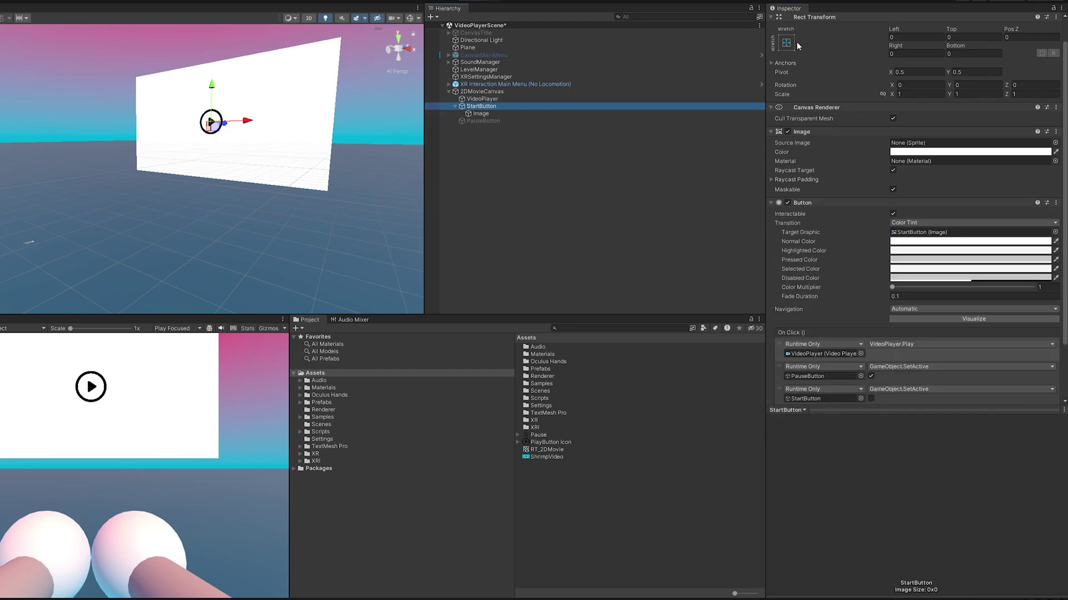
pyautogui.scroll(2, 798, 44)
pyautogui.click(791, 21)
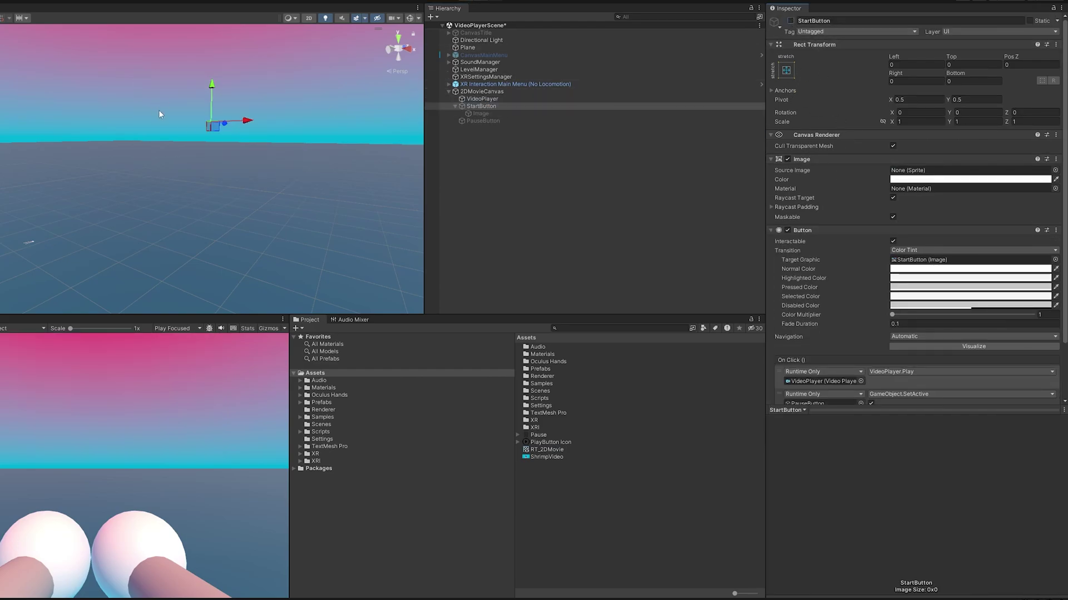
pyautogui.click(506, 98)
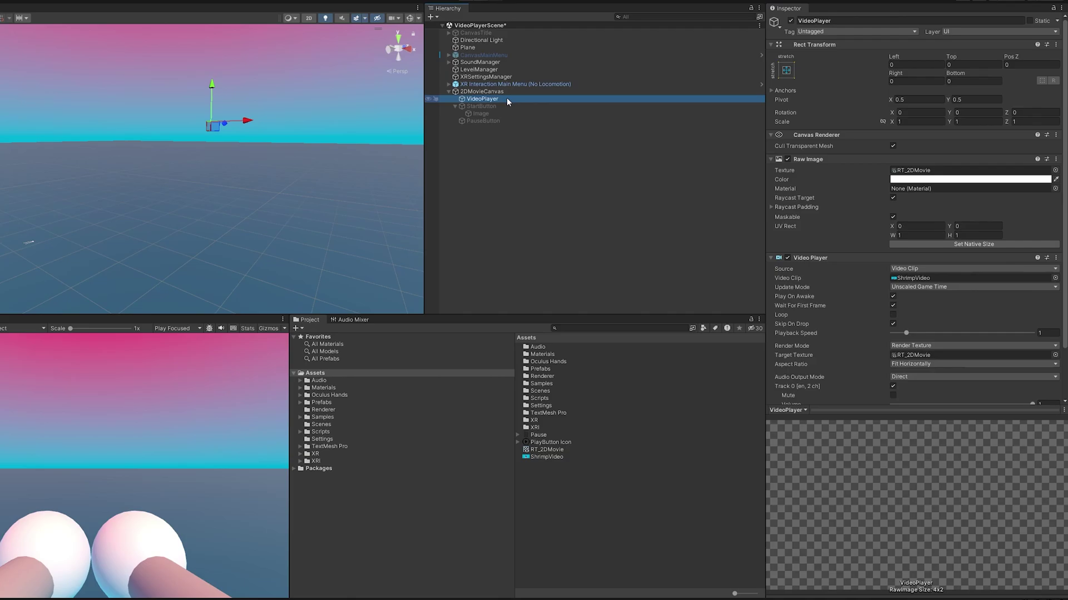
pyautogui.click(1054, 170)
pyautogui.scroll(3, 936, 233)
pyautogui.click(888, 192)
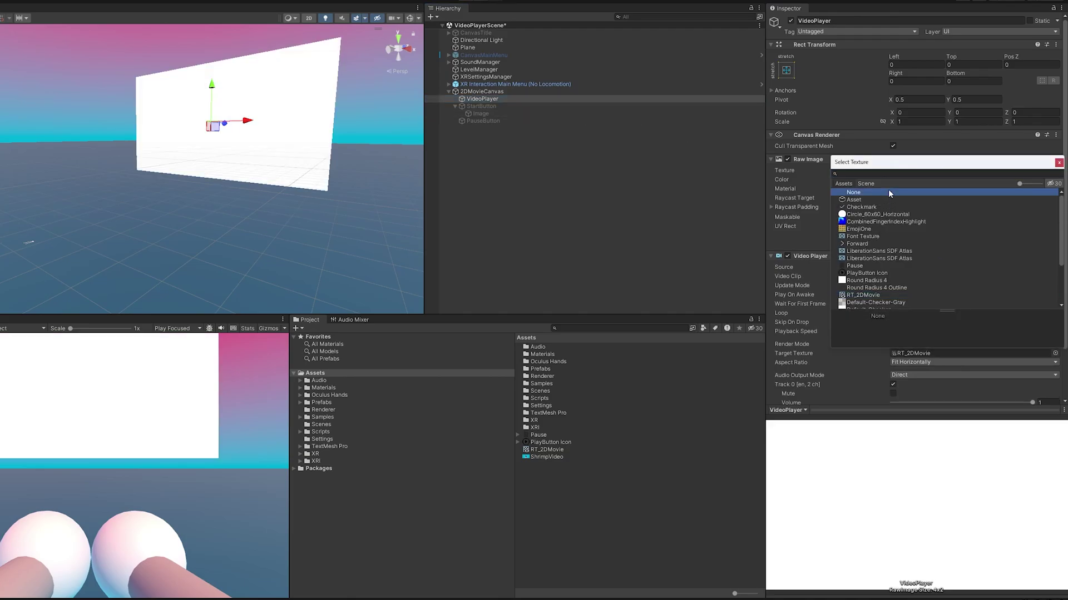
pyautogui.click(868, 293)
pyautogui.click(1058, 163)
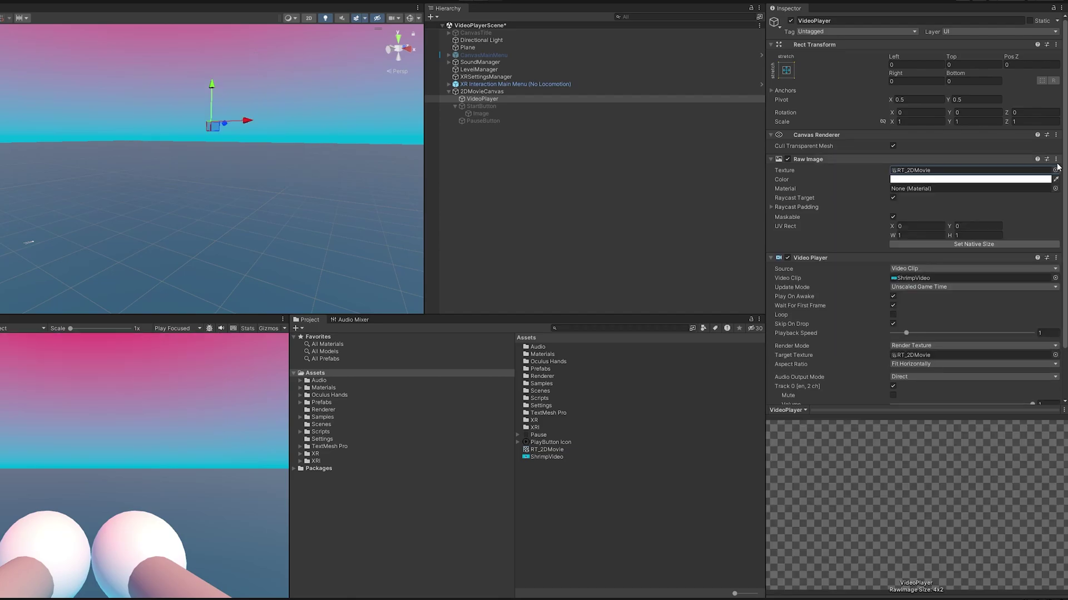
pyautogui.click(519, 106)
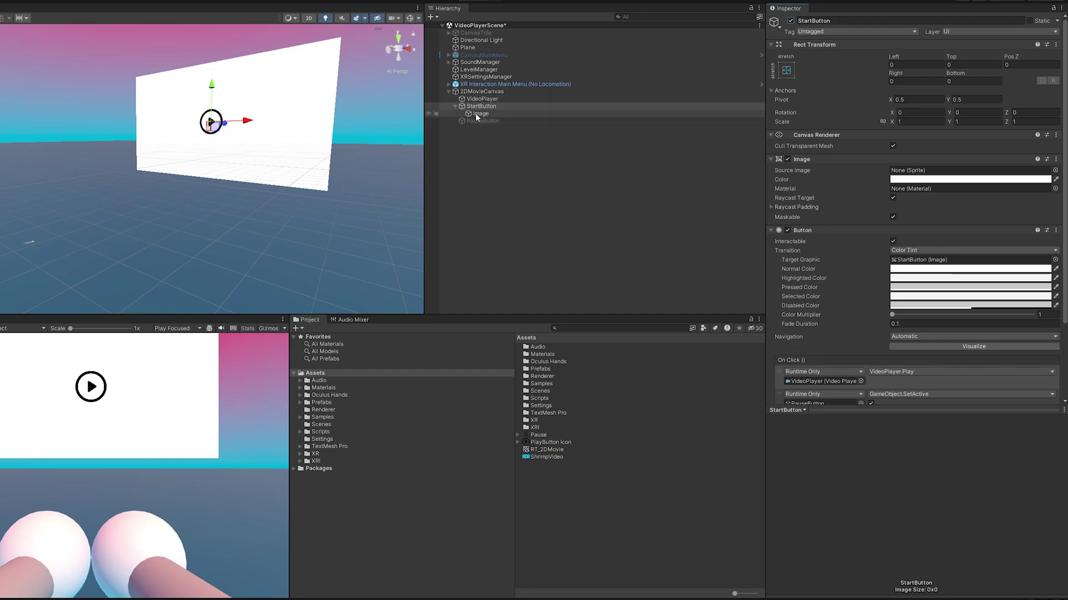
# - Uncheck Play On Awake in the VideoPlayer object's Video Player component
pyautogui.click(519, 99)
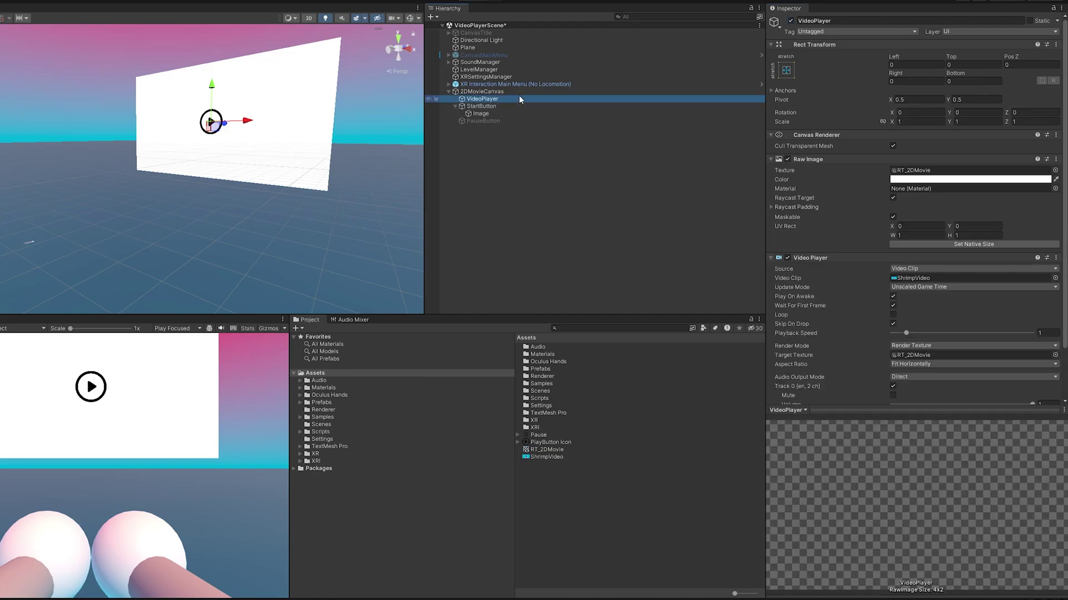
pyautogui.click(893, 298)
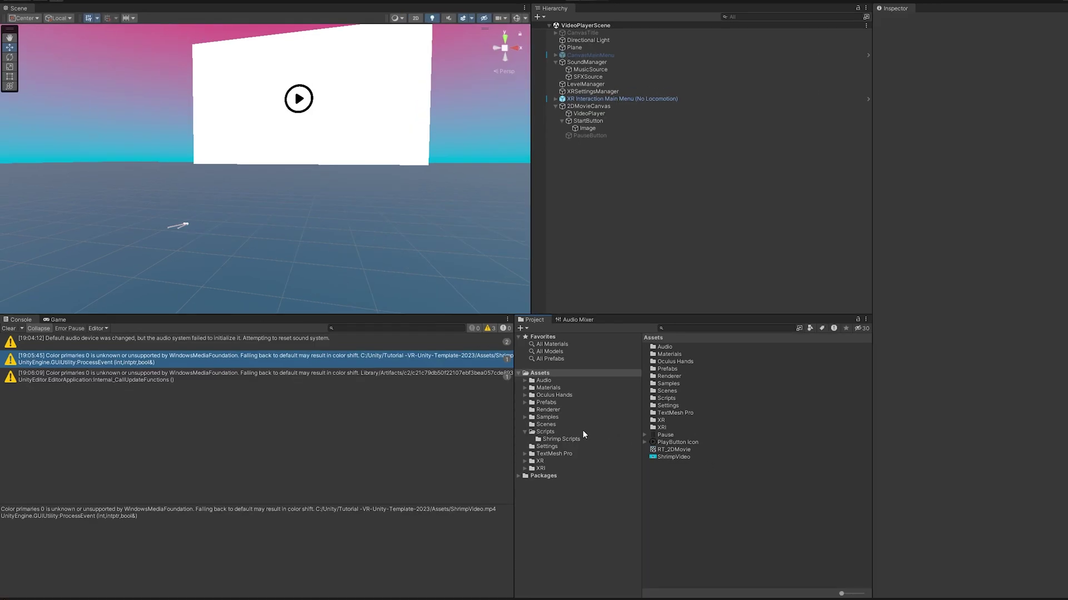
# - Review the Console's color-primaries and audio device warnings
pyautogui.click(374, 379)
pyautogui.click(327, 359)
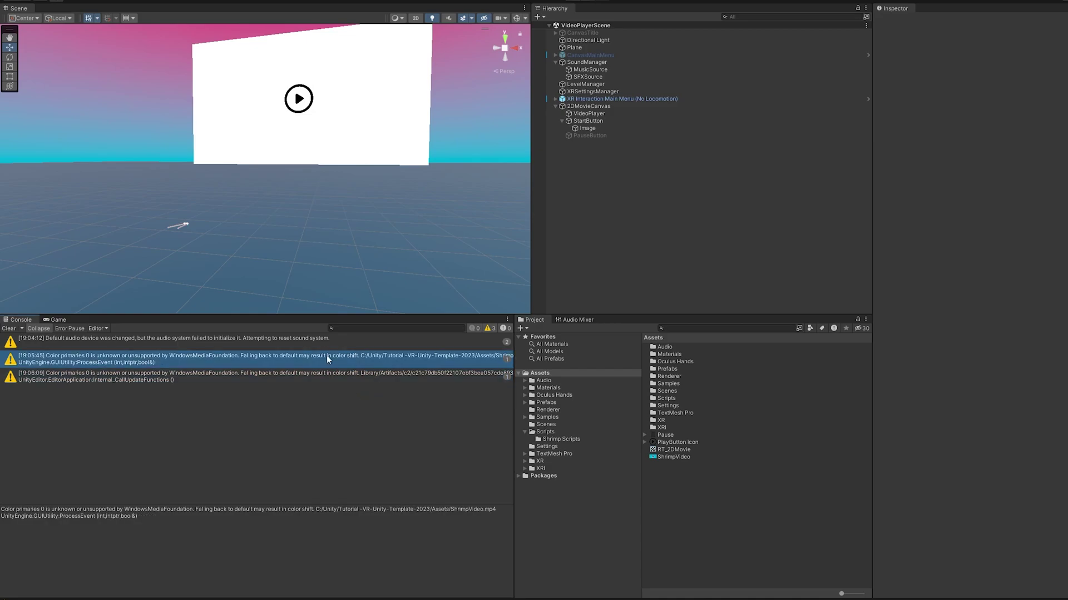
pyautogui.click(236, 374)
pyautogui.click(211, 341)
pyautogui.click(186, 360)
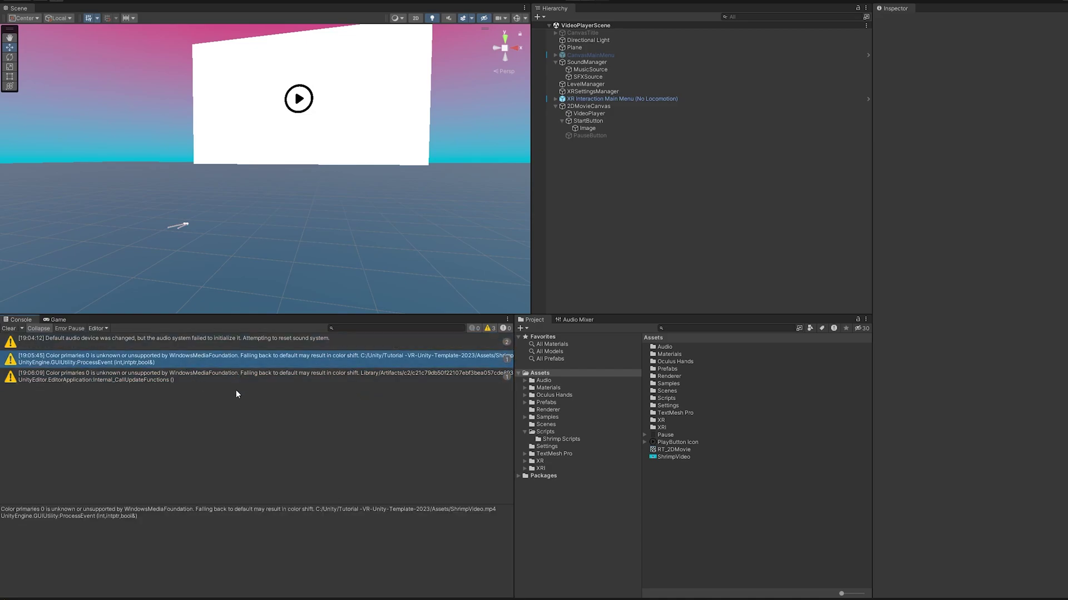
# - Enable Transcode on ShrimpVideo with the VP8 codec and apply the import settings
pyautogui.click(674, 457)
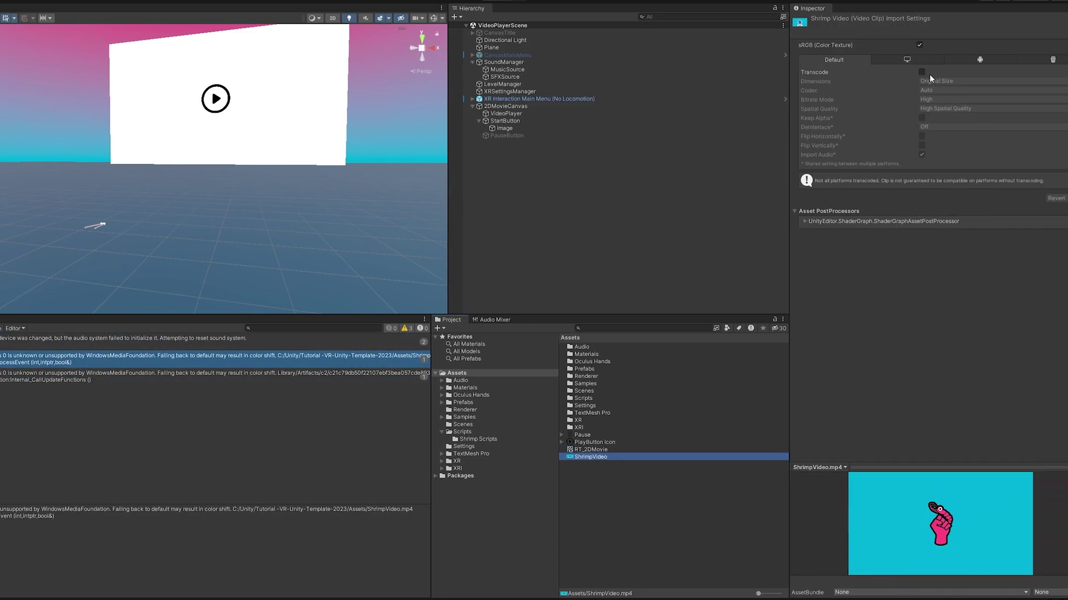
pyautogui.click(916, 71)
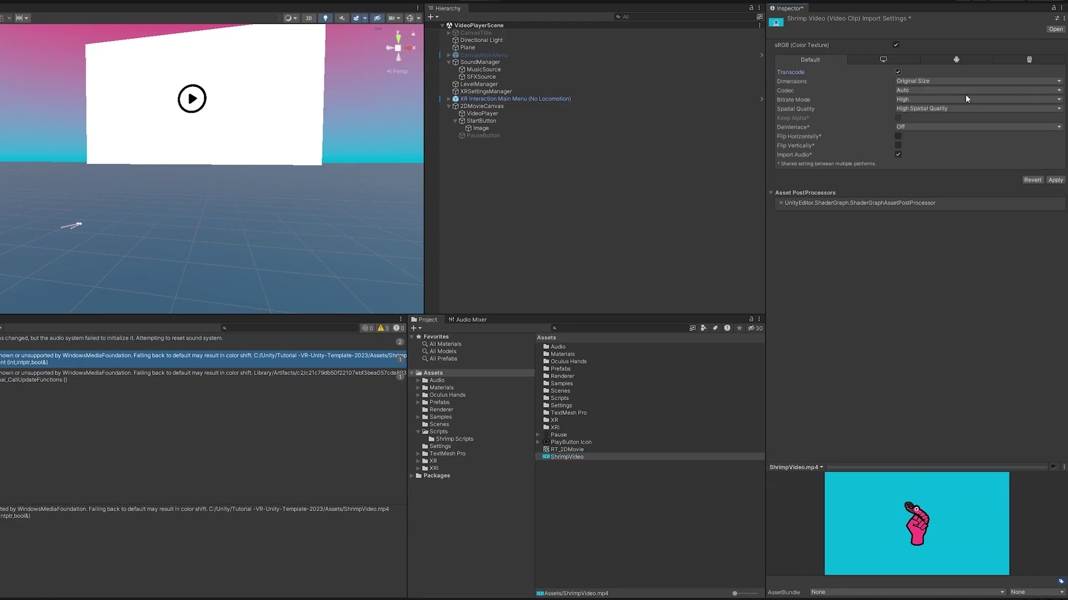
pyautogui.click(922, 89)
pyautogui.click(923, 134)
pyautogui.click(1056, 181)
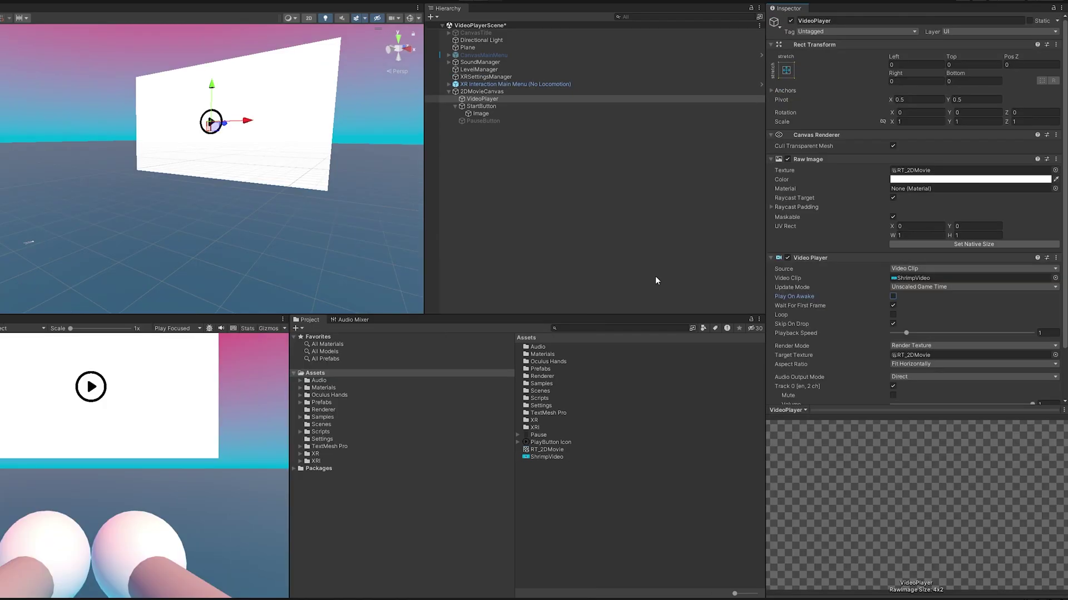
# - Expand XR Origin and both controllers in the Hierarchy to reveal their interactors
pyautogui.click(28, 242)
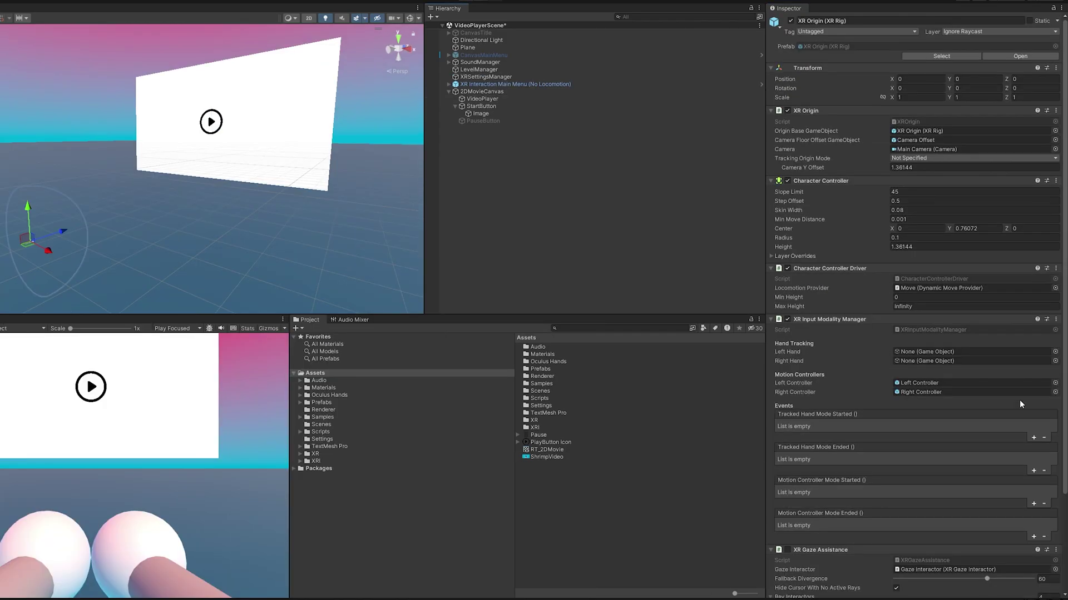
pyautogui.click(449, 84)
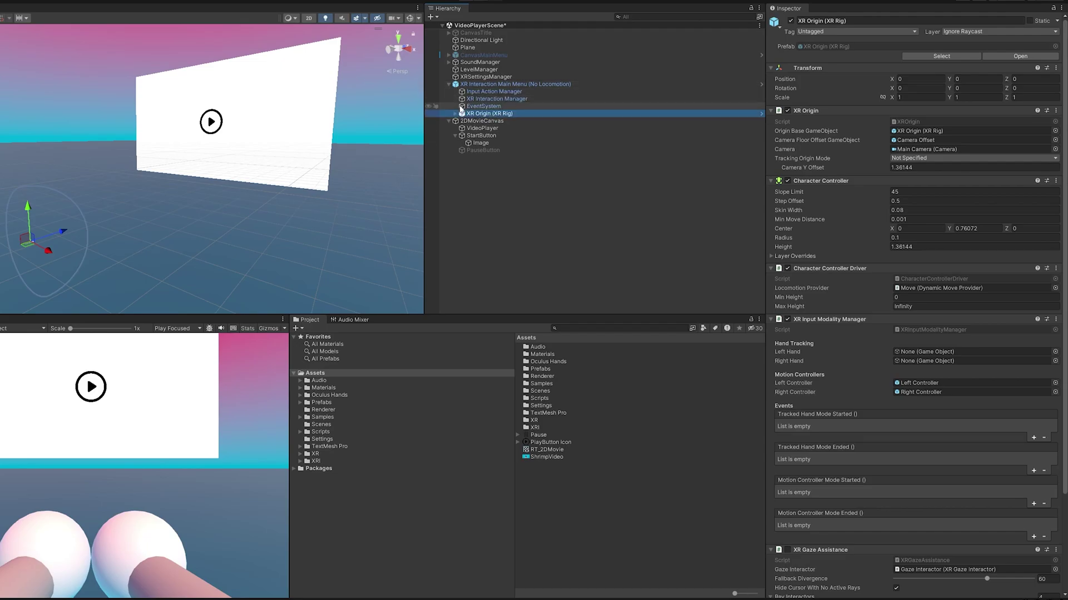
pyautogui.click(455, 114)
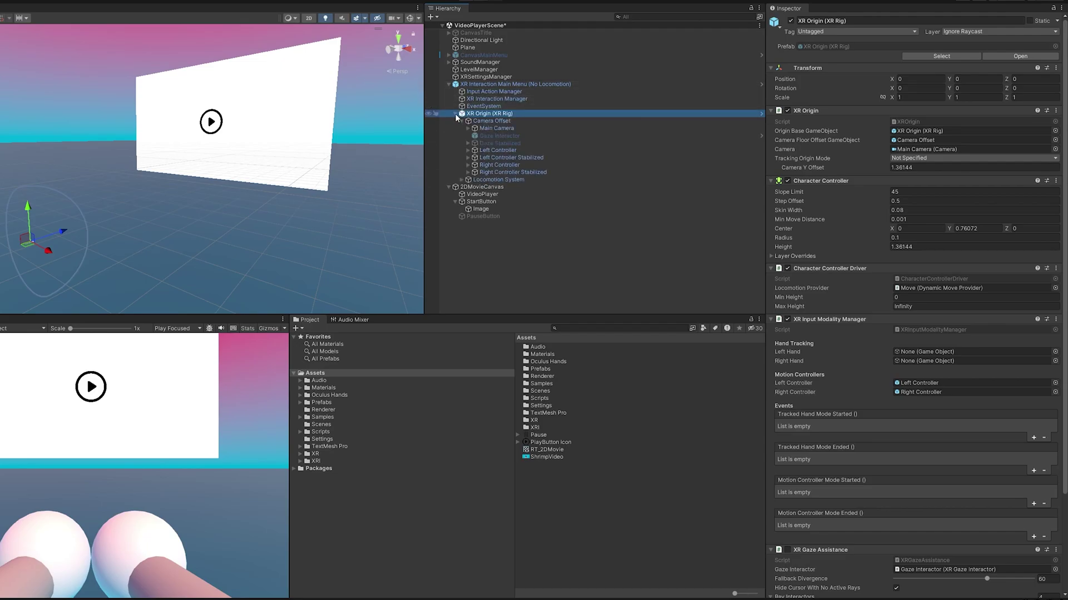
pyautogui.click(481, 187)
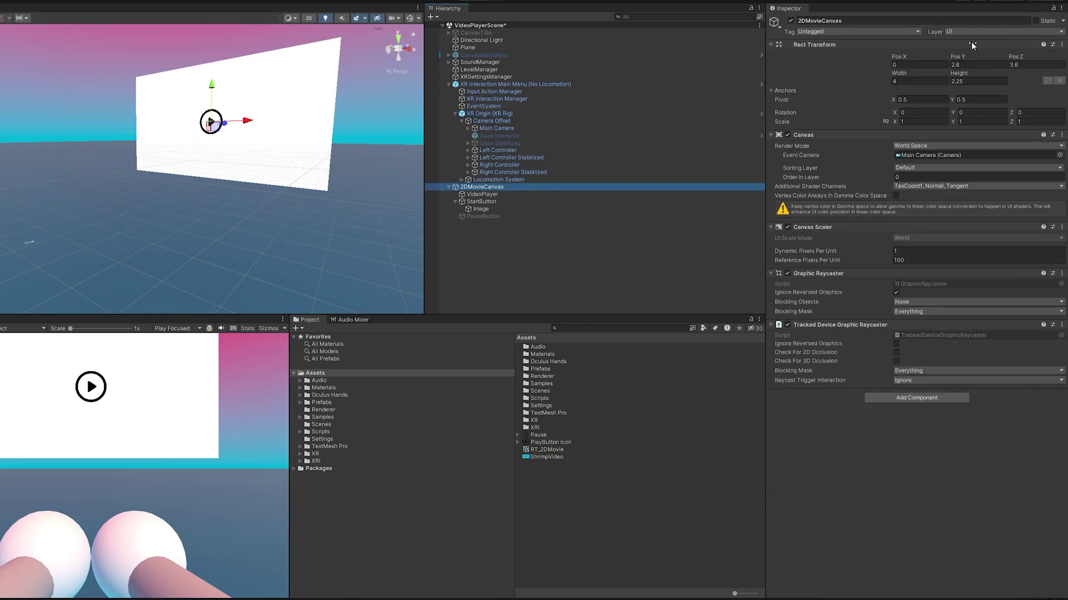
pyautogui.click(500, 151)
pyautogui.click(468, 150)
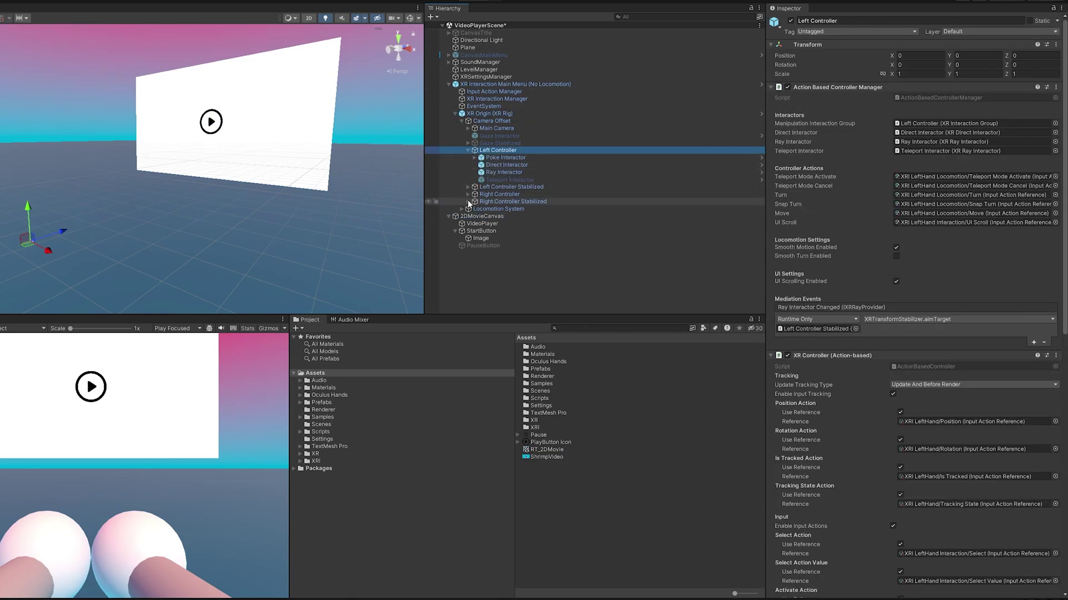
pyautogui.click(468, 194)
# - Set the right controller's Ray Interactor Interaction Layer Mask to UI instead of Default
pyautogui.click(501, 215)
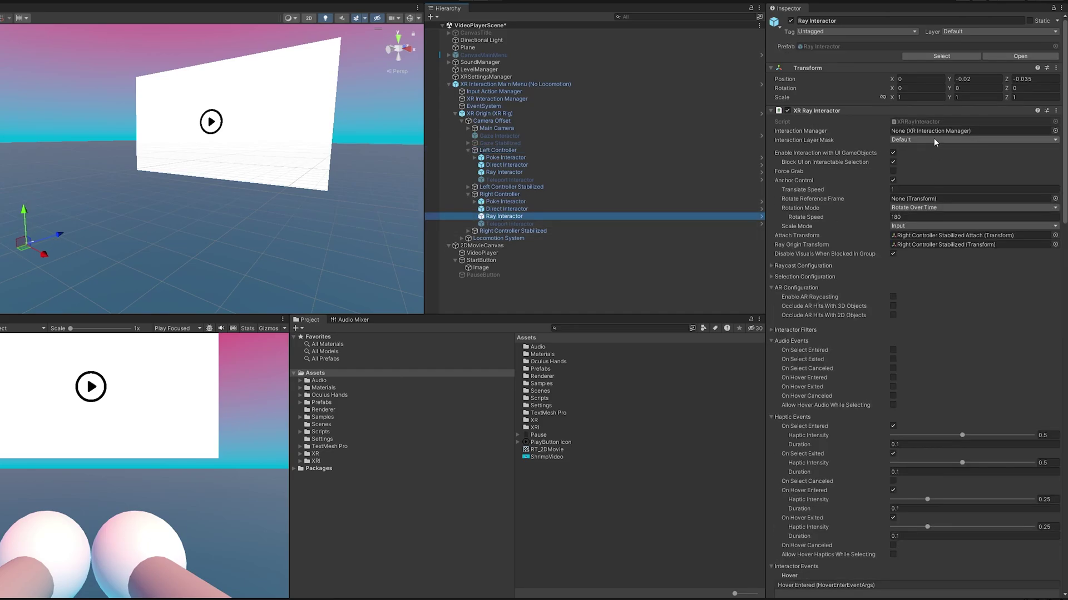
pyautogui.click(933, 140)
pyautogui.click(912, 211)
pyautogui.click(973, 139)
pyautogui.click(915, 170)
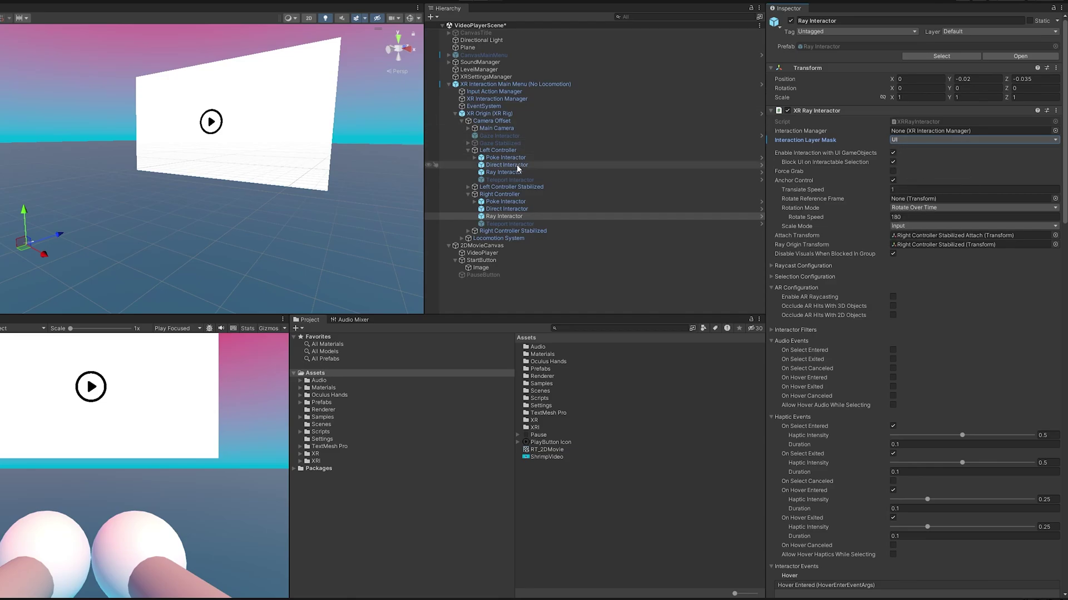
# - Set the left controller's Ray Interactor Interaction Layer Mask to UI instead of Default
pyautogui.click(511, 171)
pyautogui.click(923, 139)
pyautogui.click(910, 211)
pyautogui.click(973, 140)
pyautogui.click(923, 170)
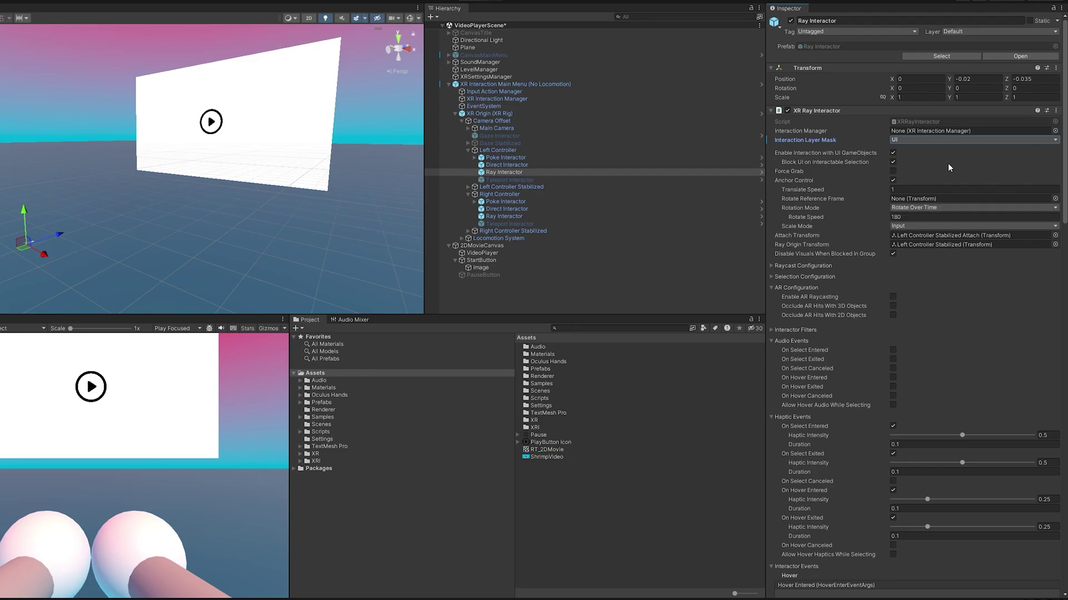